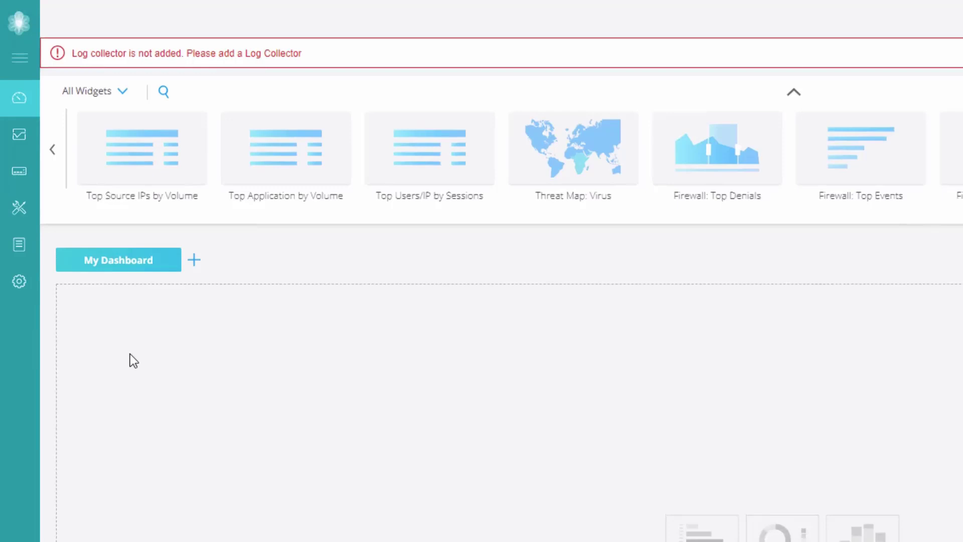
Go to Configure > Firewall Policy > Standard Policies to list the firewall policies
{"action": "mouse_move", "coordinate": [15, 261]}
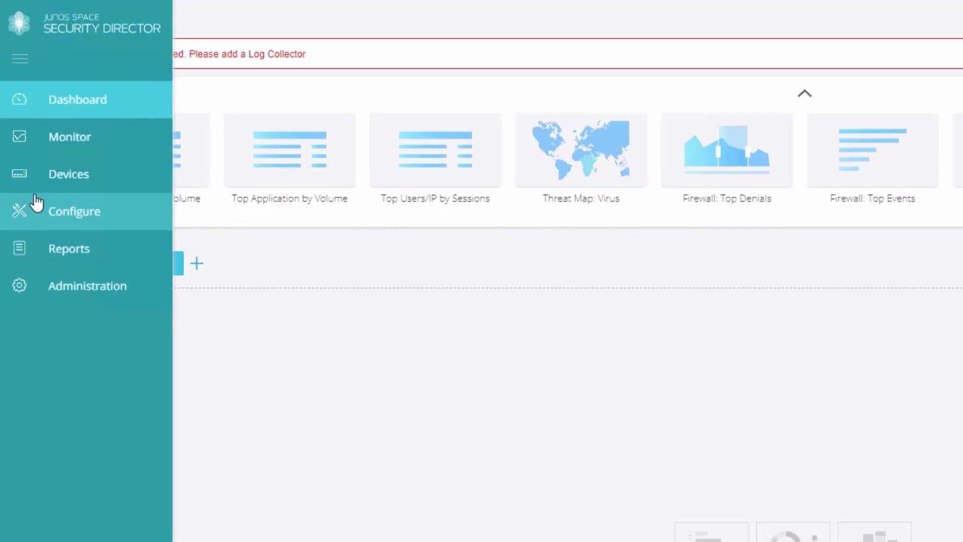
{"action": "left_click", "coordinate": [32, 208]}
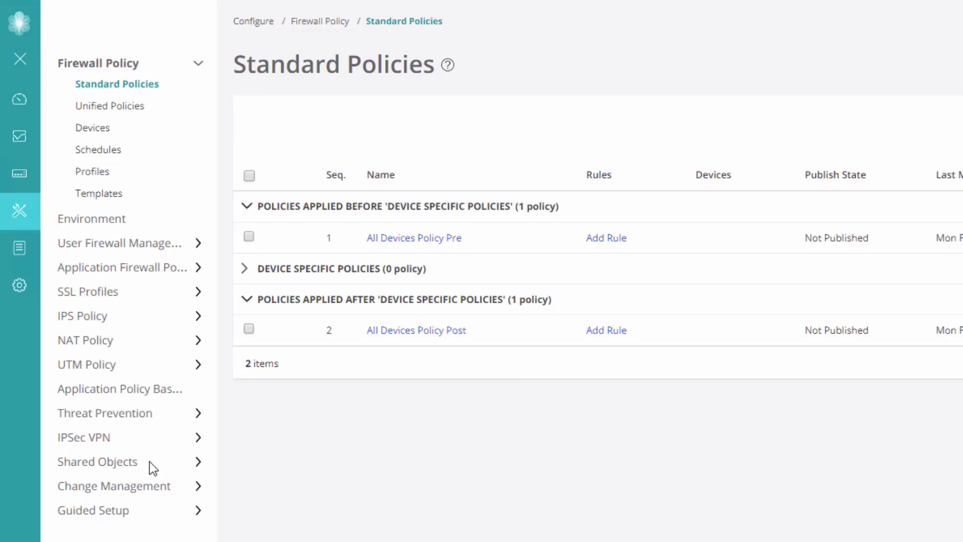
Show the Shared Objects Zone Sets list containing only the predefined Any zone set
{"action": "left_click", "coordinate": [118, 470]}
{"action": "scroll", "coordinate": [123, 407], "scroll_direction": "down", "scroll_amount": 2}
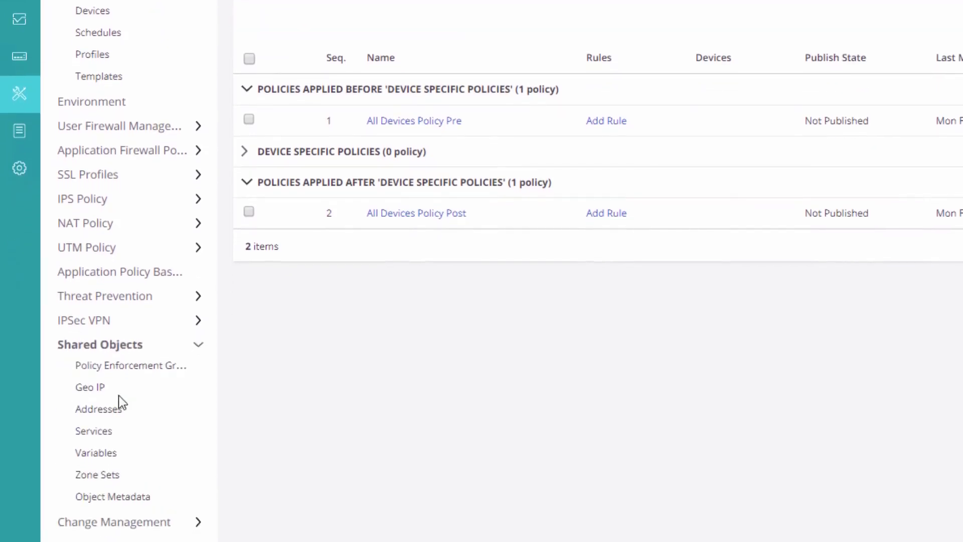
{"action": "left_click", "coordinate": [91, 477]}
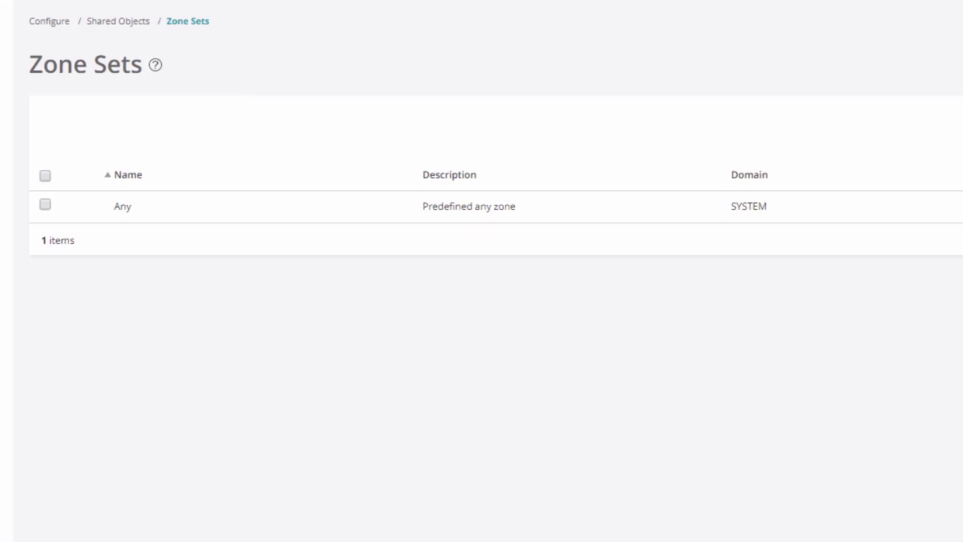
Open Modify Configuration for vSRX-1 from Security Devices and view its empty Zones section
{"action": "left_click", "coordinate": [18, 172]}
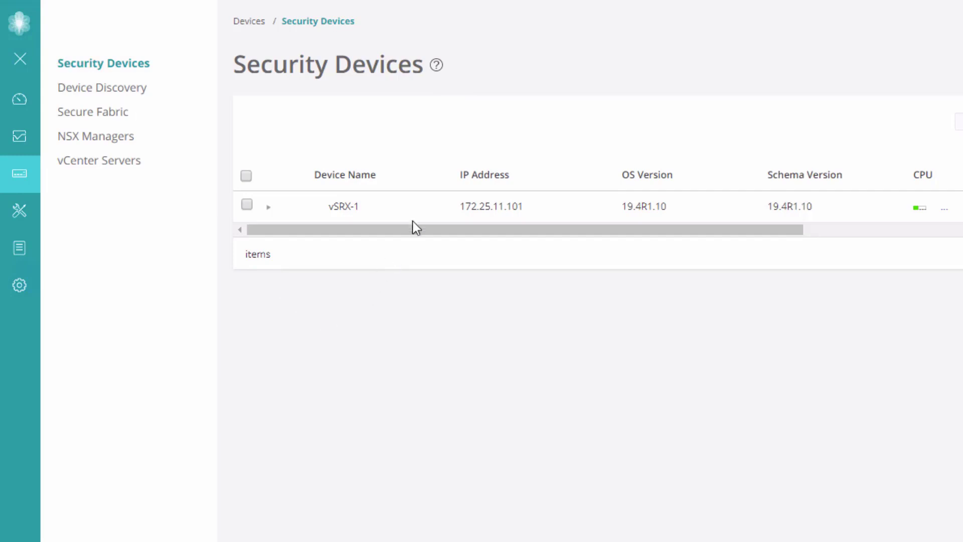
{"action": "right_click", "coordinate": [417, 204]}
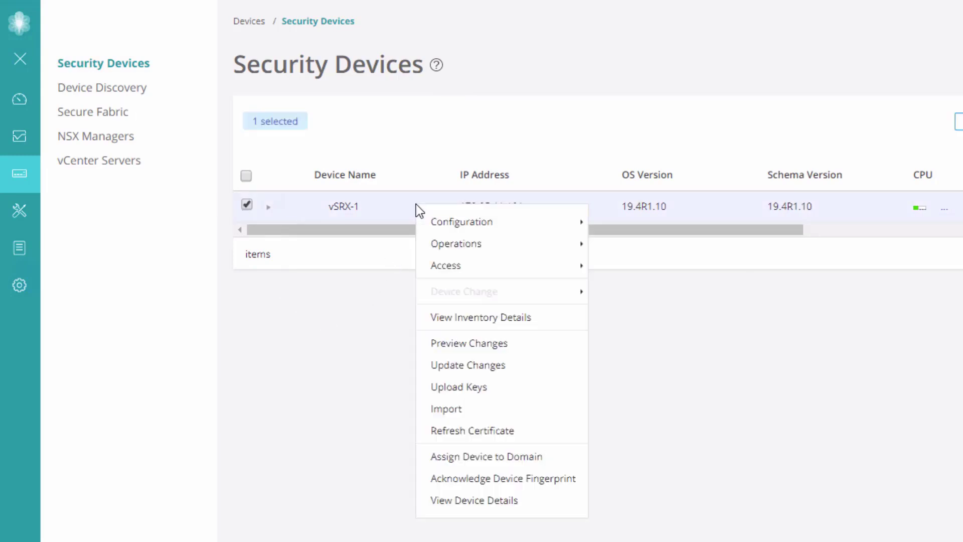
{"action": "mouse_move", "coordinate": [461, 226]}
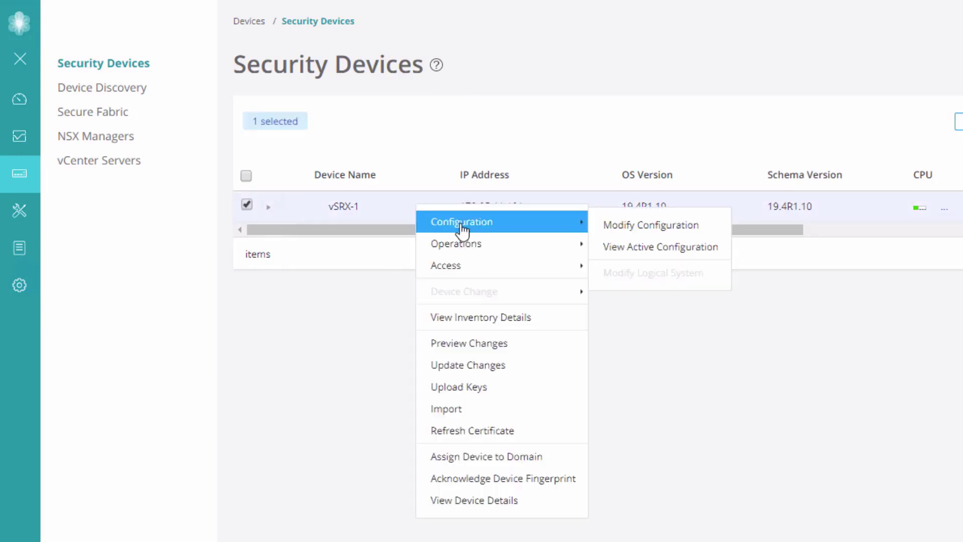
{"action": "left_click", "coordinate": [629, 231]}
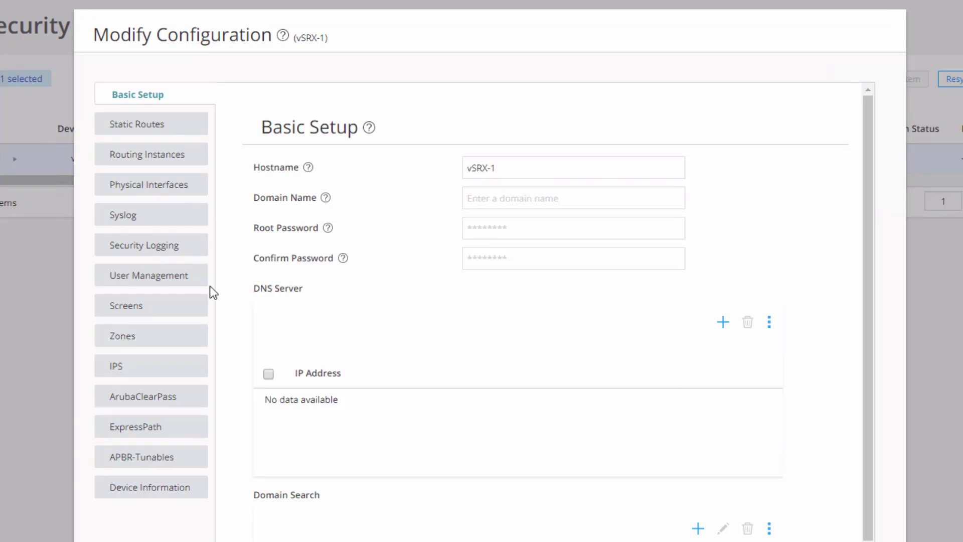
{"action": "left_click", "coordinate": [177, 342]}
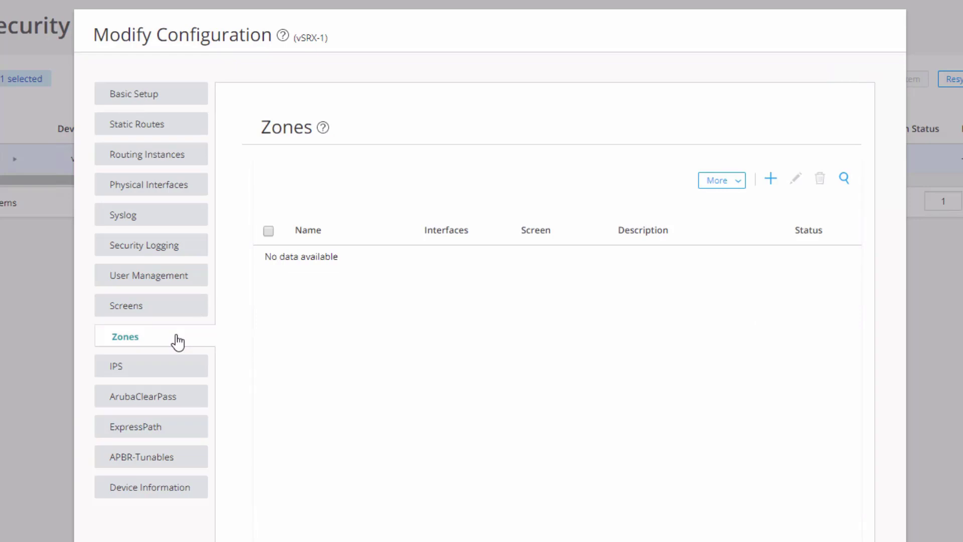
Start a new zone named Internet on interface ge-0/0/0.0
{"action": "left_click", "coordinate": [771, 179]}
{"action": "type", "text": "Internet"}
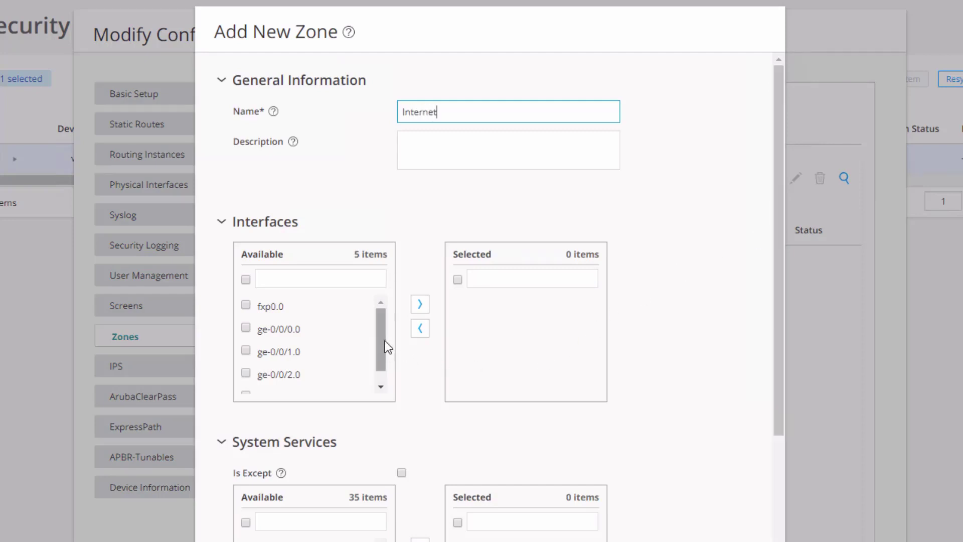
{"action": "left_click", "coordinate": [246, 328]}
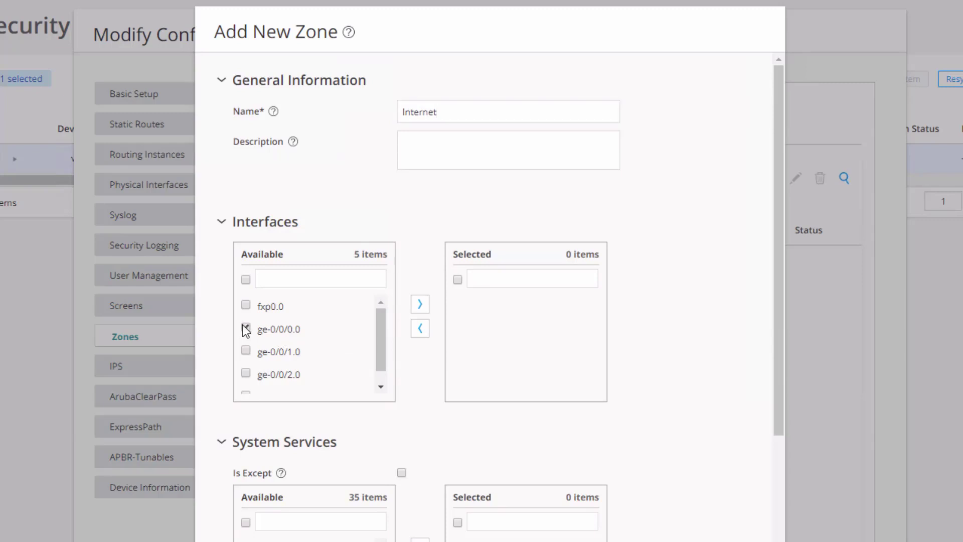
{"action": "left_click", "coordinate": [419, 304]}
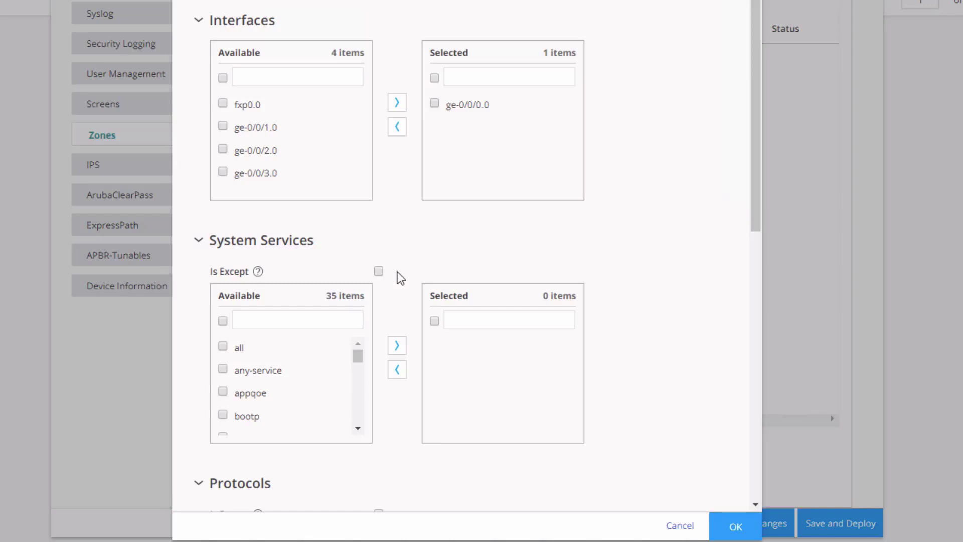
Allow the ike and https system services and save the Internet zone
{"action": "left_click", "coordinate": [278, 319]}
{"action": "type", "text": "ike"}
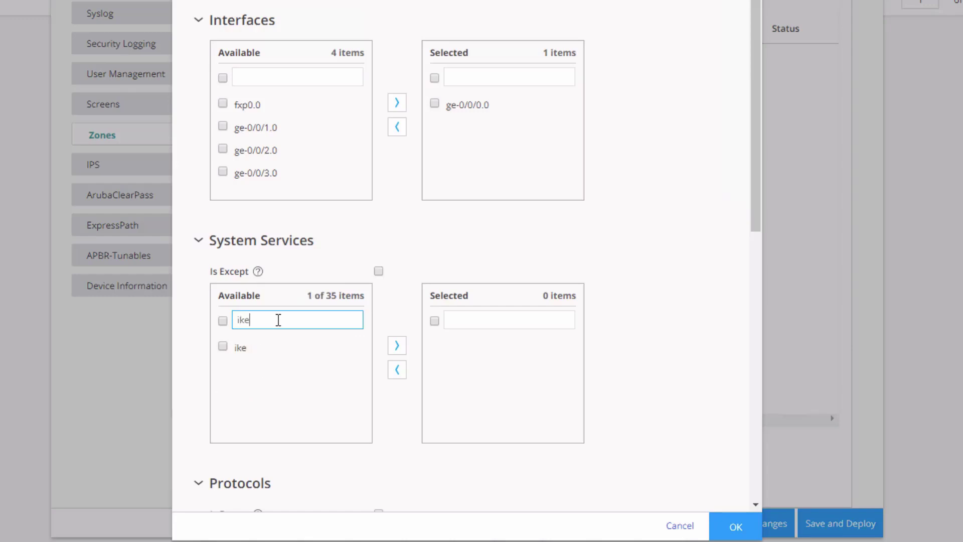
{"action": "left_click", "coordinate": [252, 345]}
{"action": "left_click", "coordinate": [396, 345]}
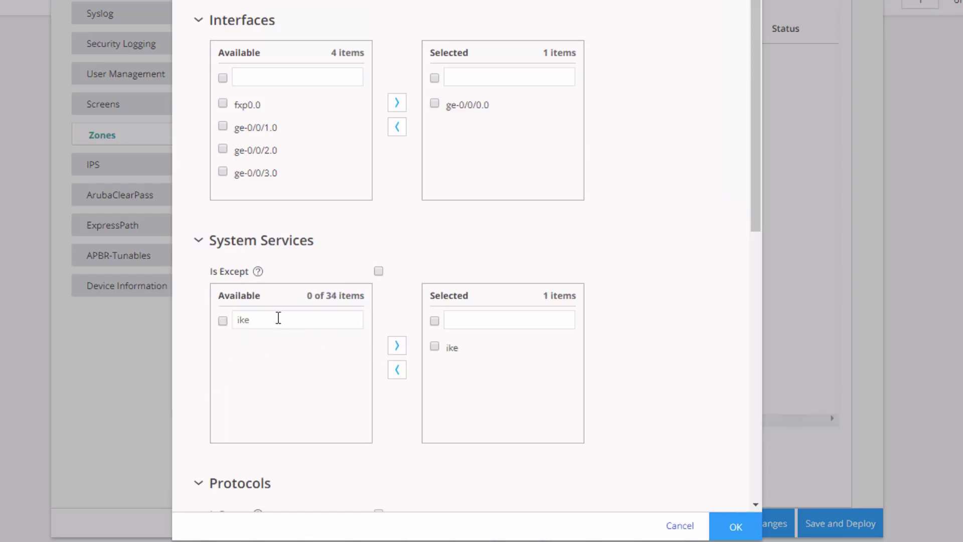
{"action": "left_click_drag", "start_coordinate": [277, 319], "coordinate": [206, 327]}
{"action": "type", "text": "https"}
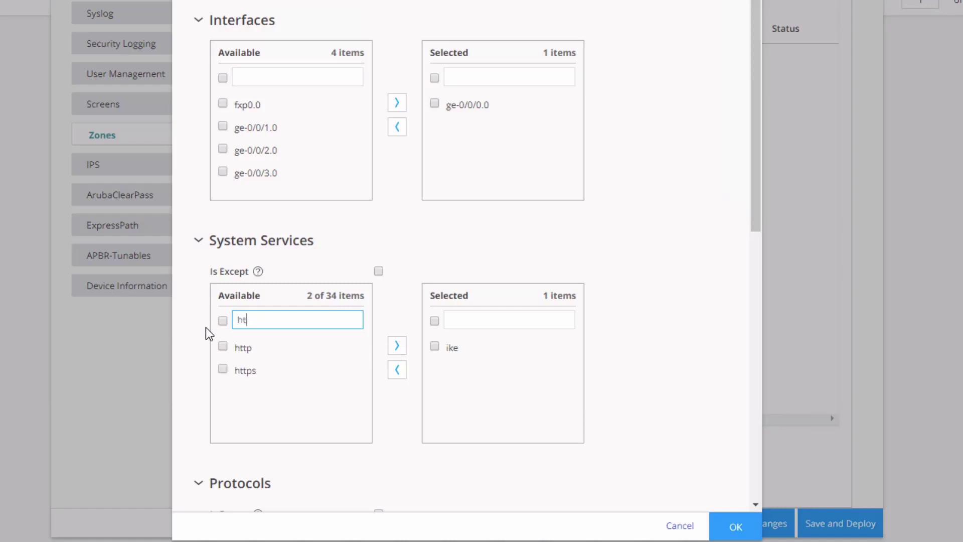
{"action": "left_click", "coordinate": [222, 321]}
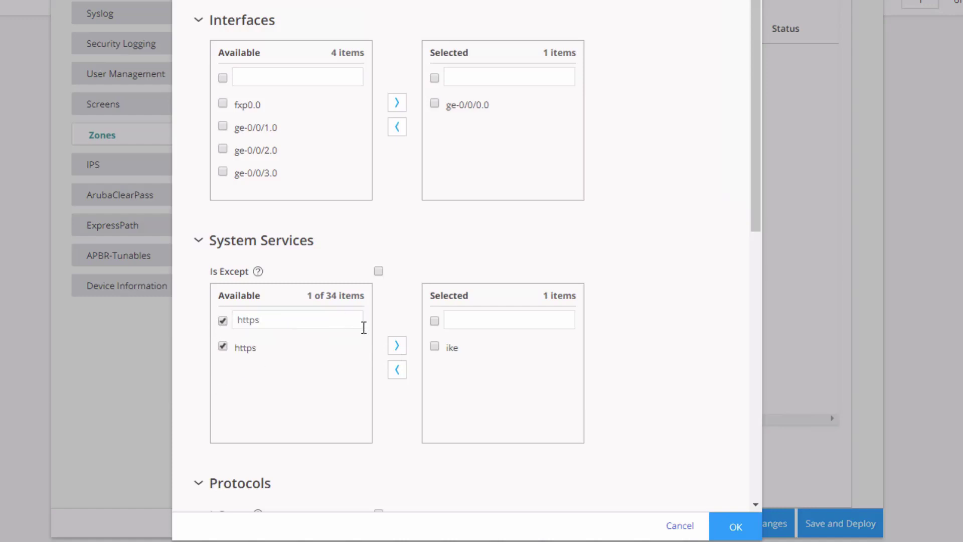
{"action": "left_click", "coordinate": [396, 346]}
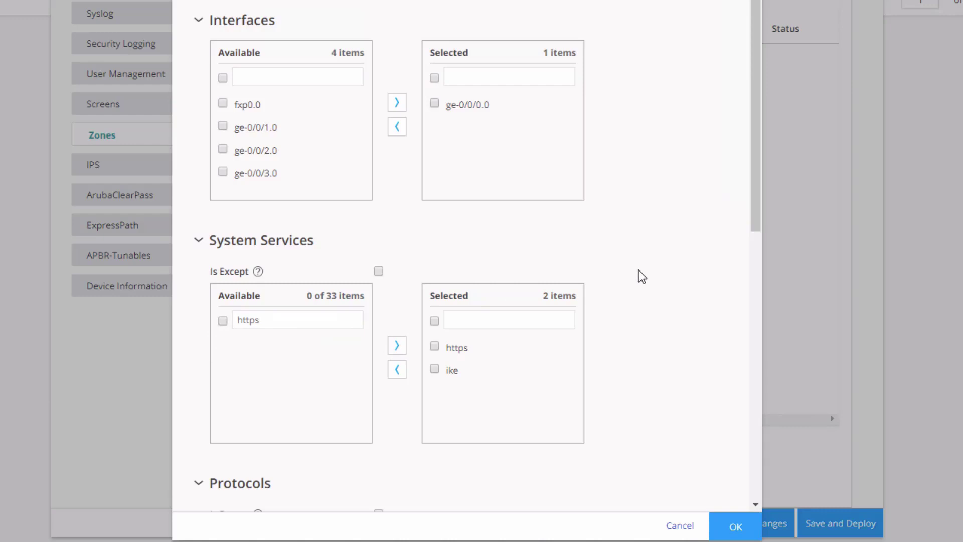
{"action": "scroll", "coordinate": [638, 269], "scroll_direction": "down", "scroll_amount": 6}
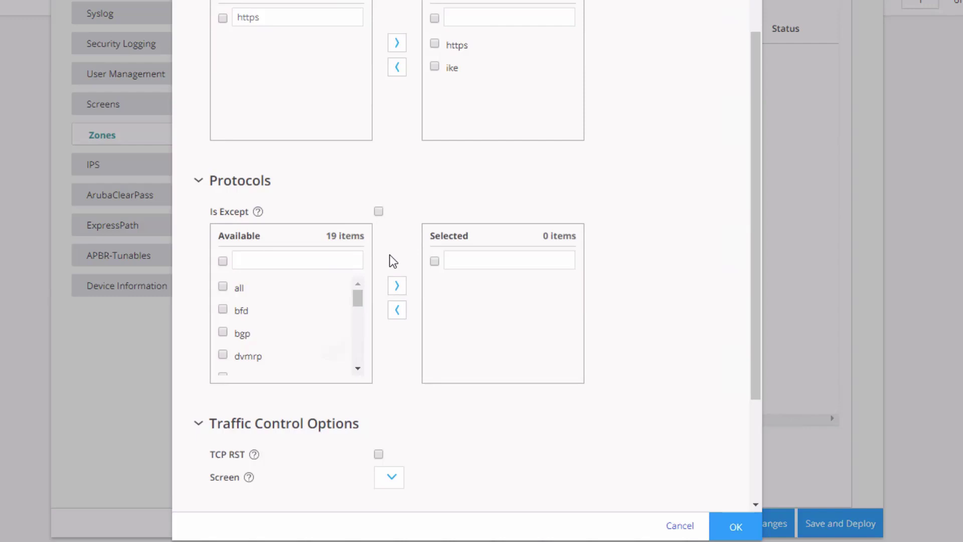
{"action": "scroll", "coordinate": [448, 360], "scroll_direction": "down", "scroll_amount": 2}
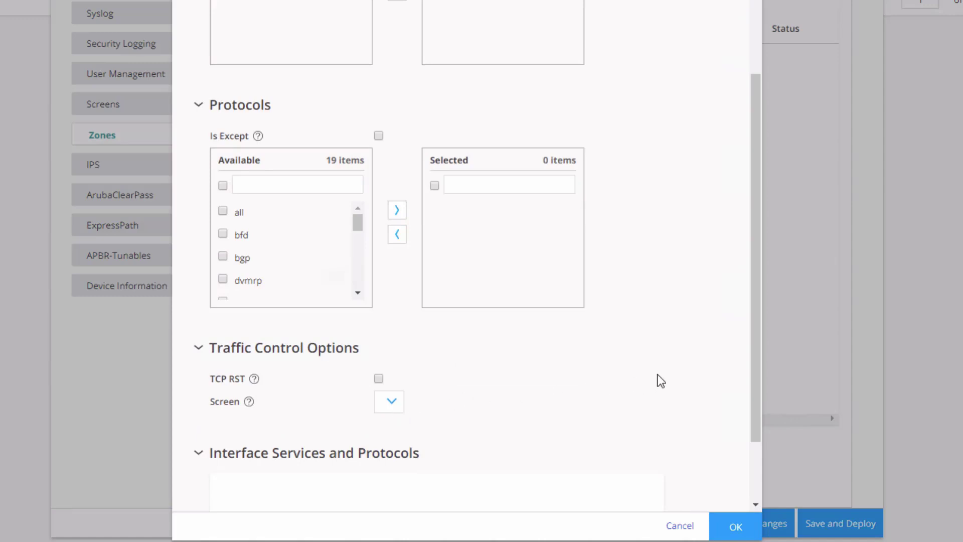
{"action": "scroll", "coordinate": [664, 379], "scroll_direction": "down", "scroll_amount": 2}
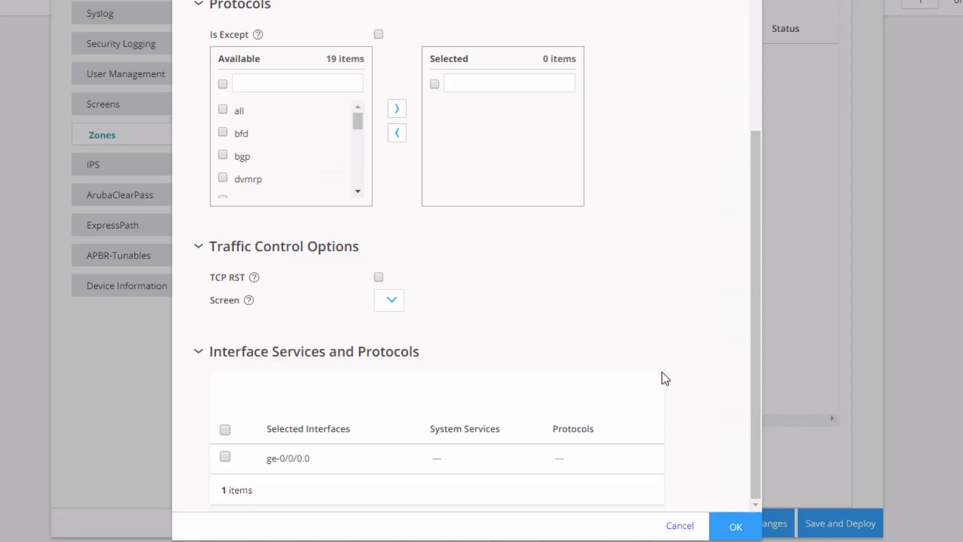
{"action": "left_click", "coordinate": [736, 527]}
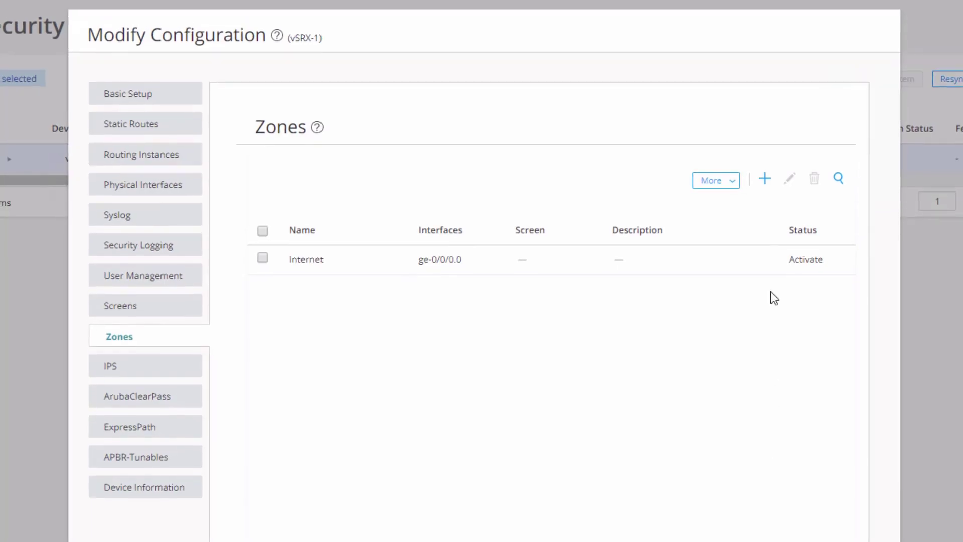
Start a new zone named Servers with interfaces ge-0/0/1.0 and ge-0/0/2.0
{"action": "left_click", "coordinate": [764, 179]}
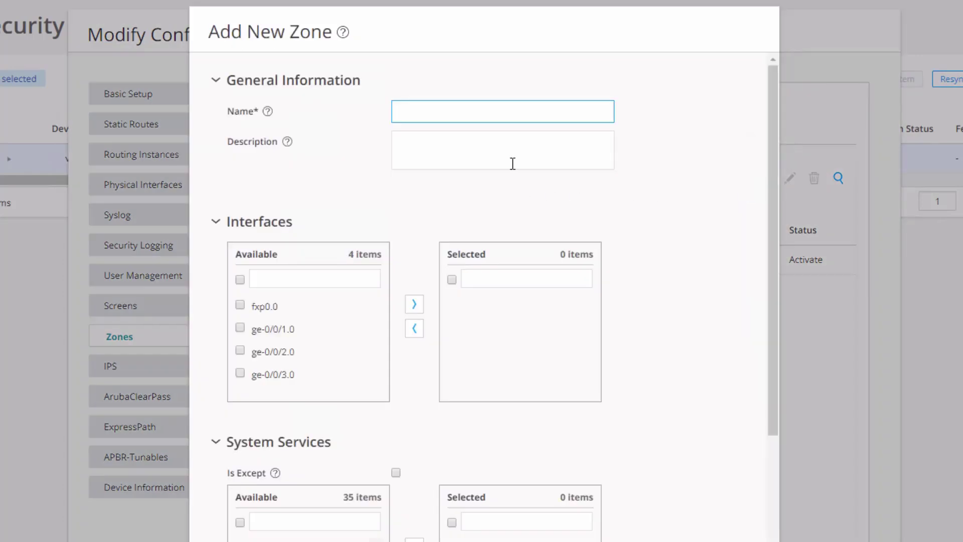
{"action": "type", "text": "Servers"}
{"action": "left_click", "coordinate": [239, 328]}
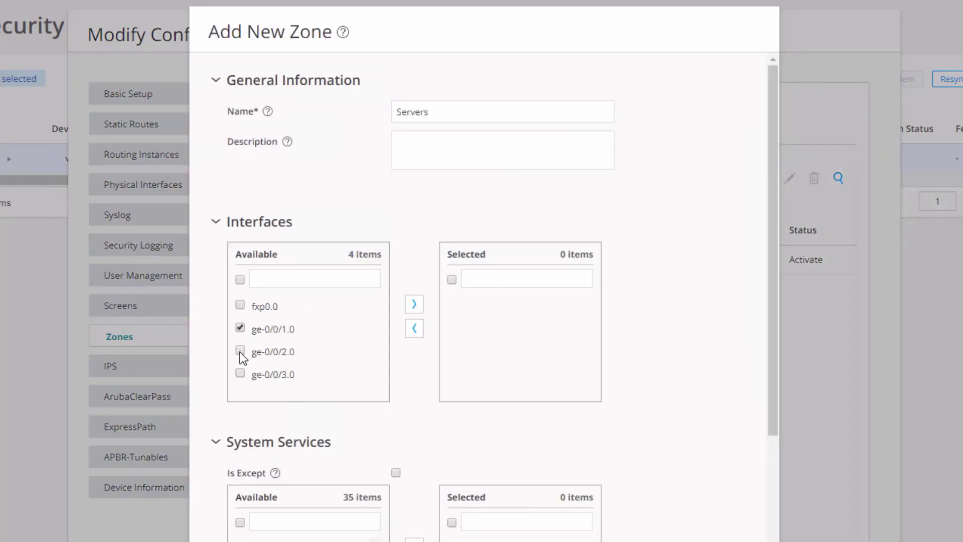
{"action": "left_click", "coordinate": [414, 304]}
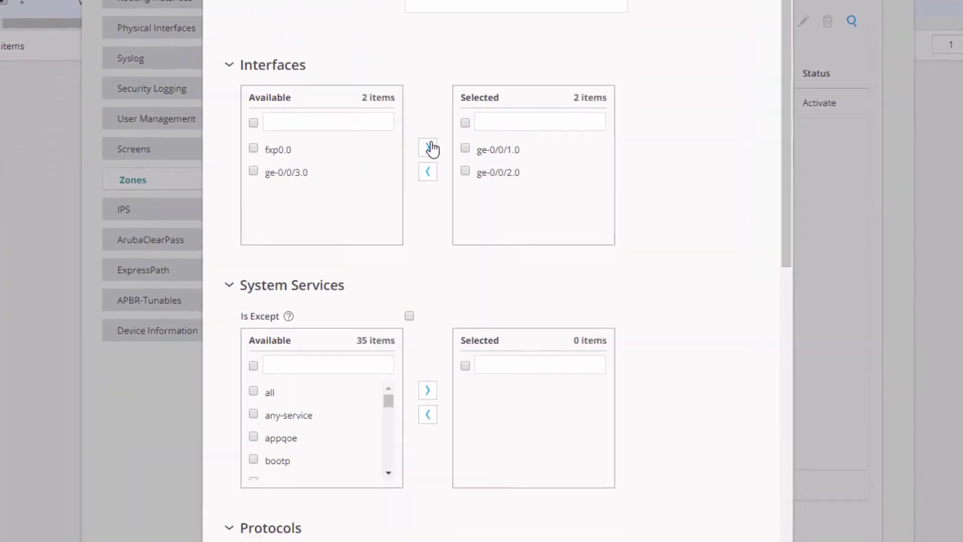
Allow ping, ntp and ssh as the Servers zone's system services
{"action": "left_click", "coordinate": [327, 315]}
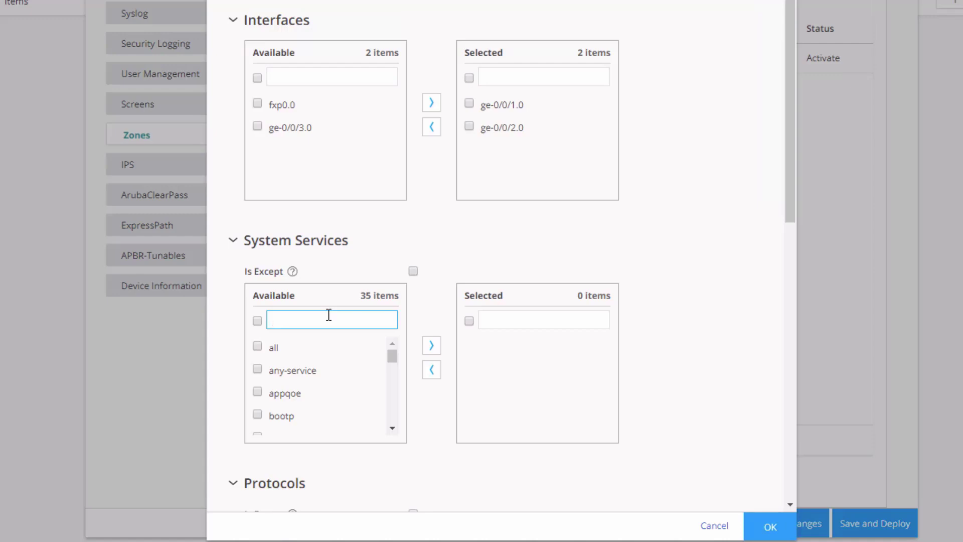
{"action": "type", "text": "ping"}
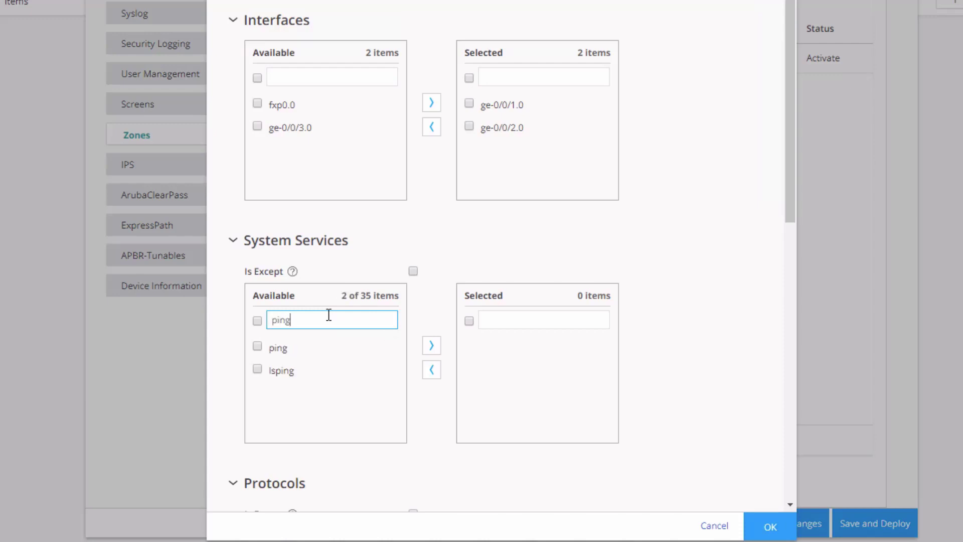
{"action": "left_click", "coordinate": [257, 346]}
{"action": "left_click", "coordinate": [431, 345]}
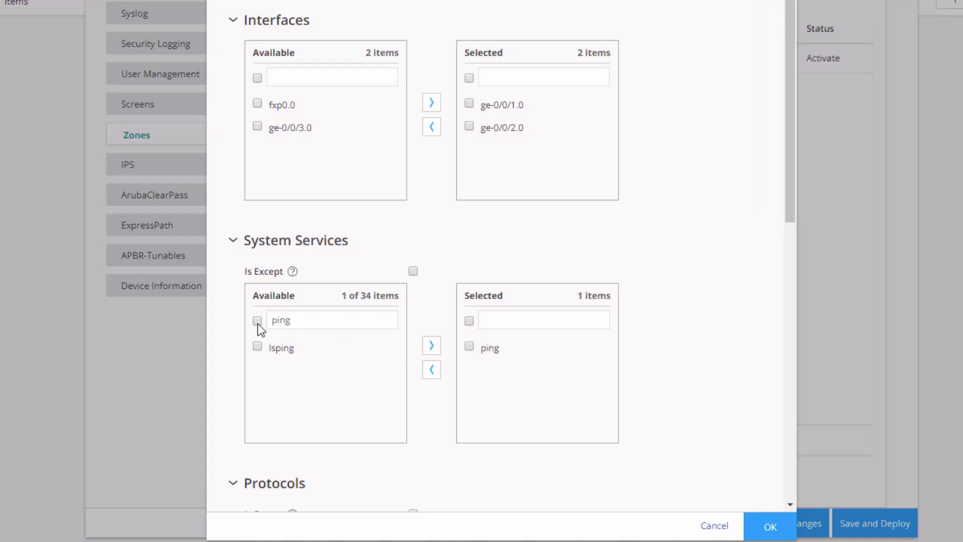
{"action": "double_click", "coordinate": [278, 324]}
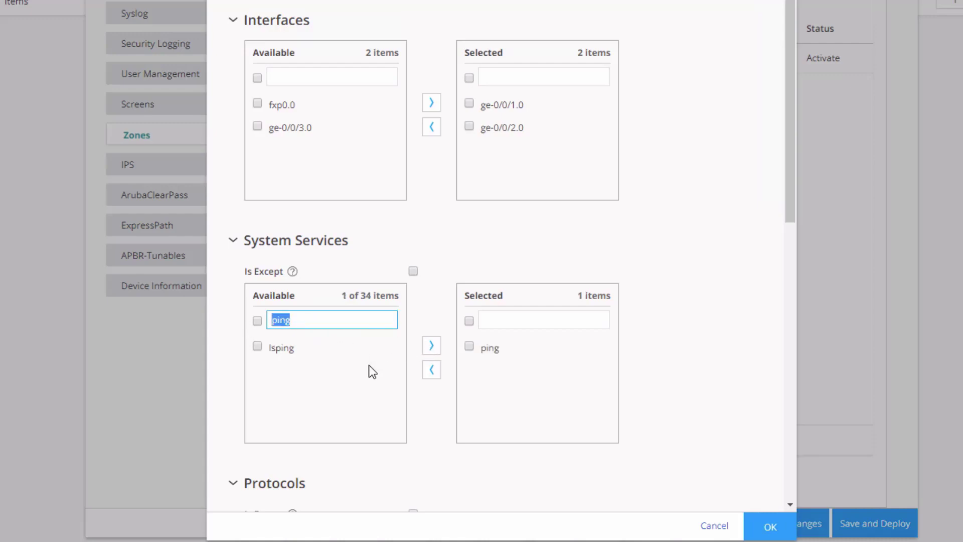
{"action": "type", "text": "ntp"}
{"action": "left_click", "coordinate": [257, 346]}
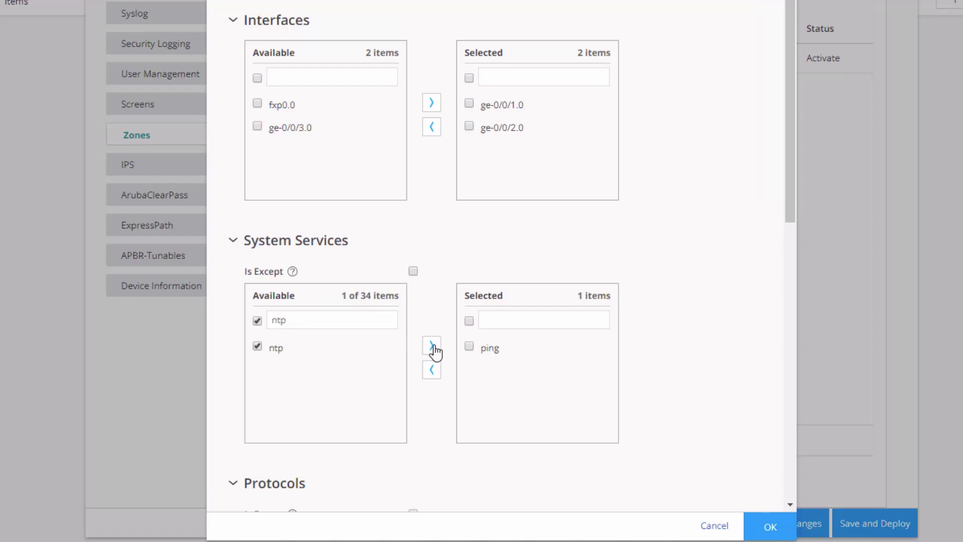
{"action": "left_click", "coordinate": [431, 345]}
{"action": "left_click", "coordinate": [323, 321]}
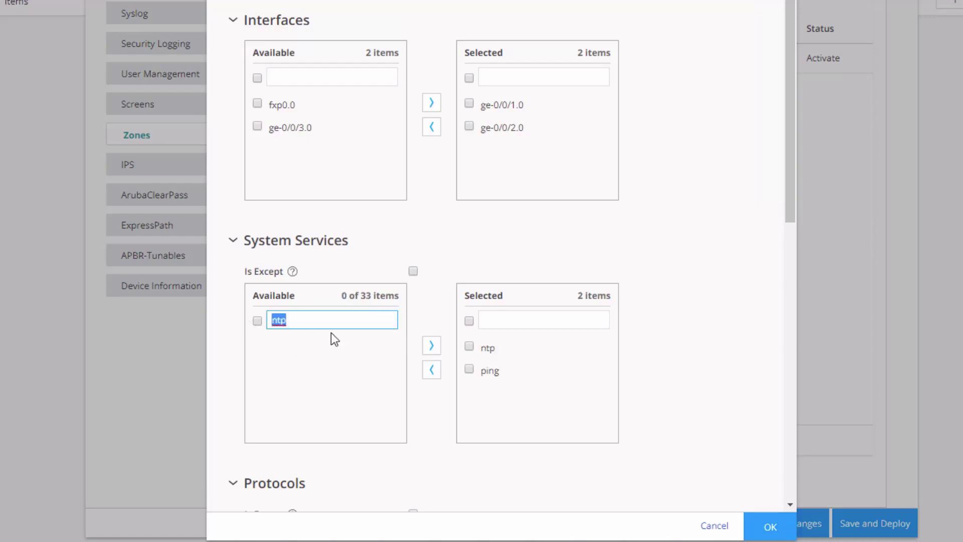
{"action": "type", "text": "ssh"}
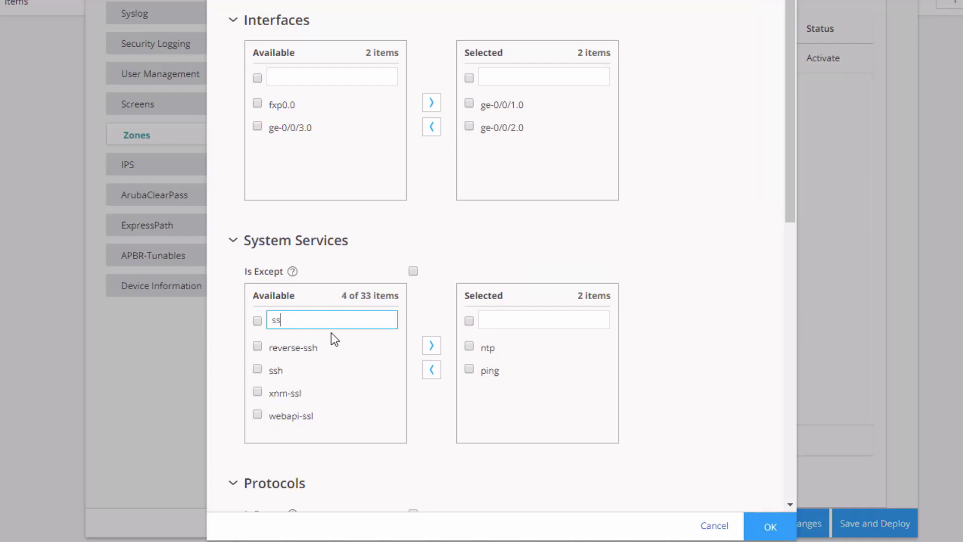
{"action": "left_click", "coordinate": [257, 370]}
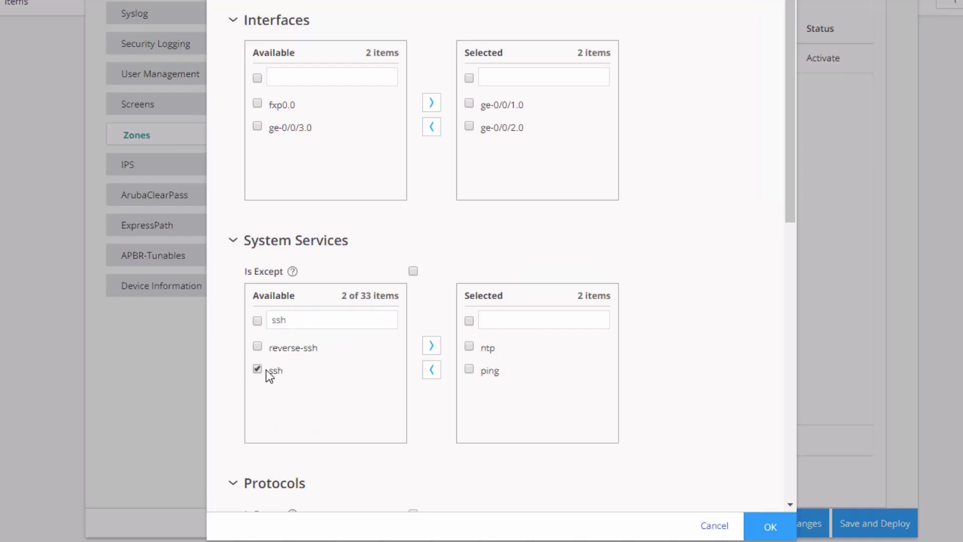
{"action": "left_click", "coordinate": [432, 345]}
{"action": "scroll", "coordinate": [678, 313], "scroll_direction": "down", "scroll_amount": 10}
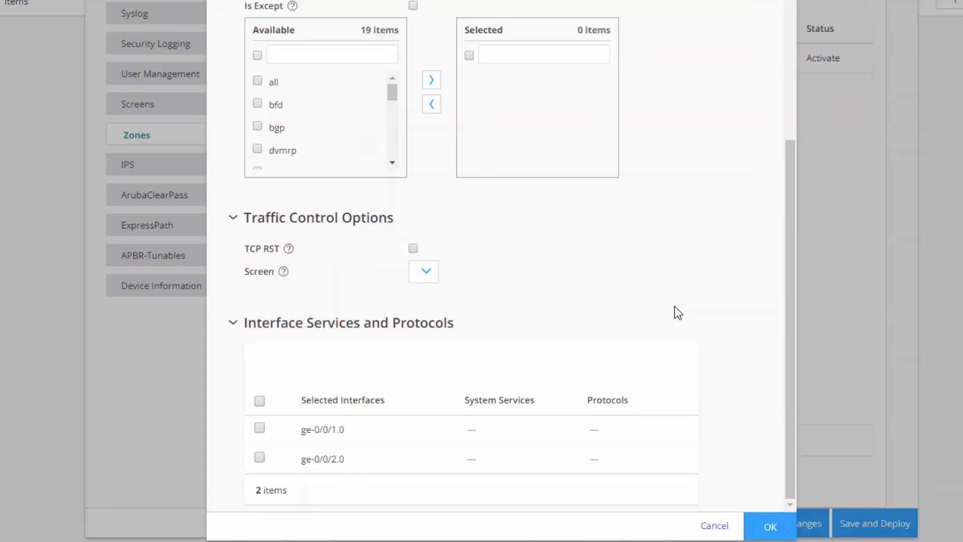
Give interface ge-0/0/2.0 its own ping and ntp services
{"action": "double_click", "coordinate": [486, 459]}
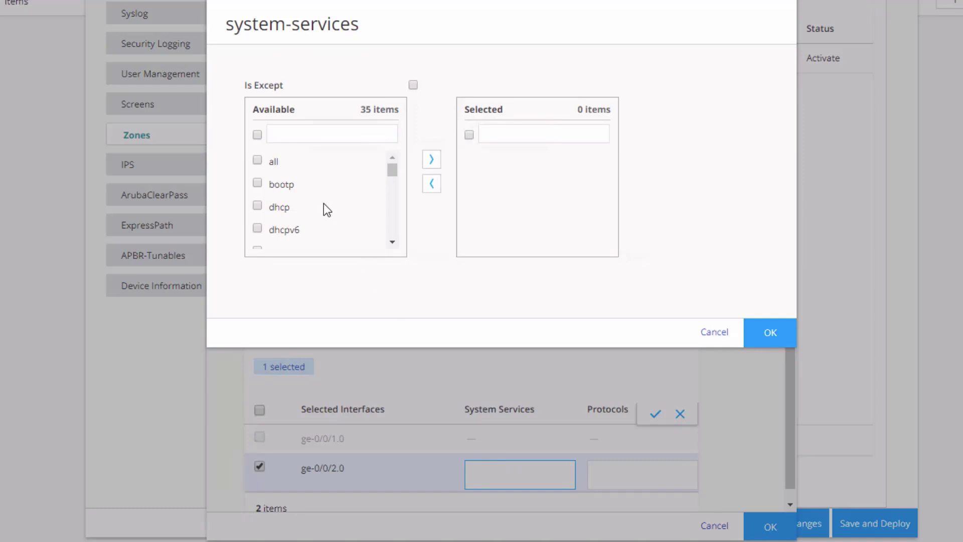
{"action": "left_click", "coordinate": [306, 136]}
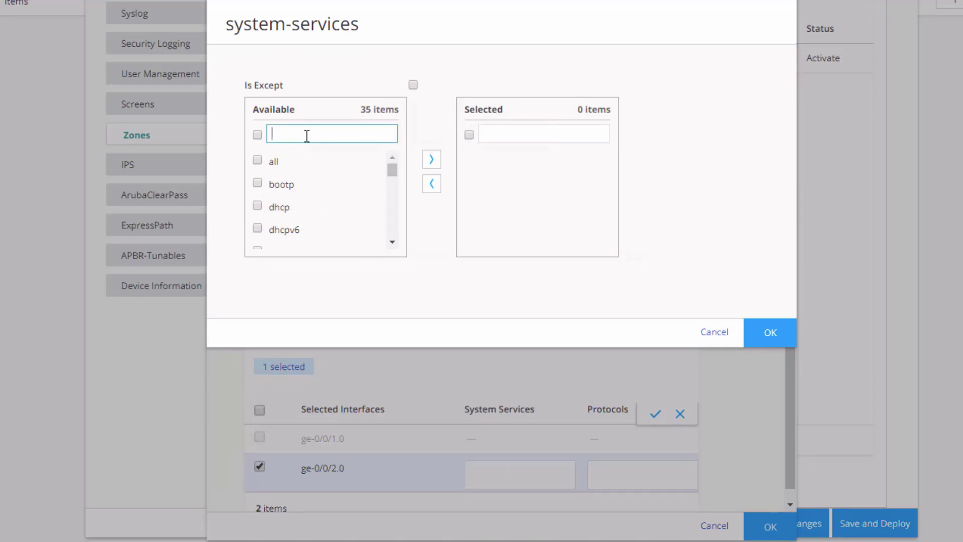
{"action": "type", "text": "ping"}
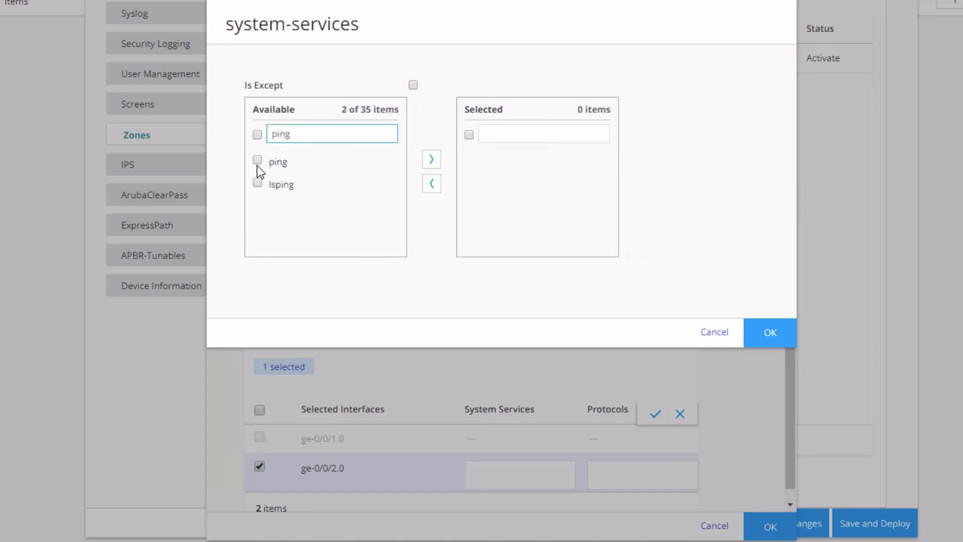
{"action": "left_click", "coordinate": [275, 163]}
{"action": "left_click", "coordinate": [277, 166]}
{"action": "left_click", "coordinate": [431, 159]}
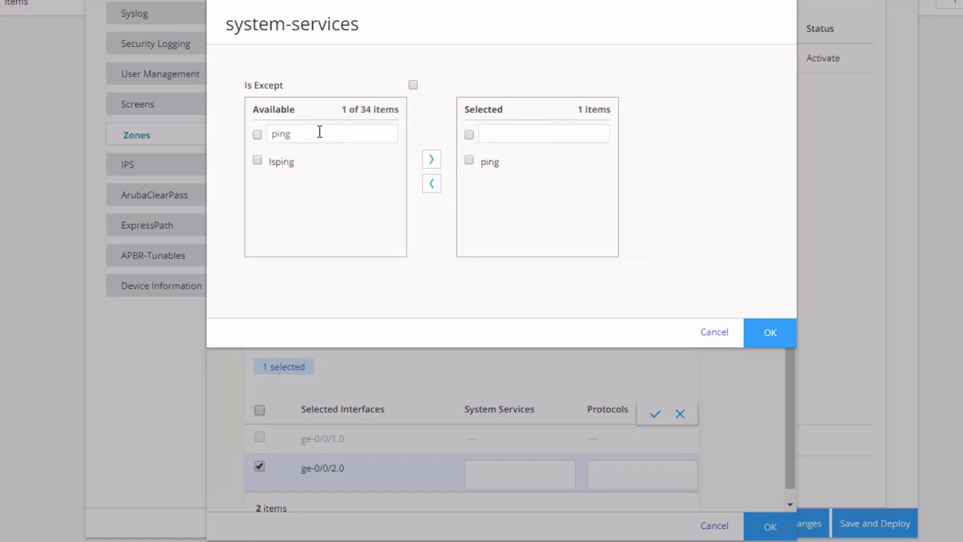
{"action": "left_click_drag", "start_coordinate": [318, 131], "coordinate": [197, 139]}
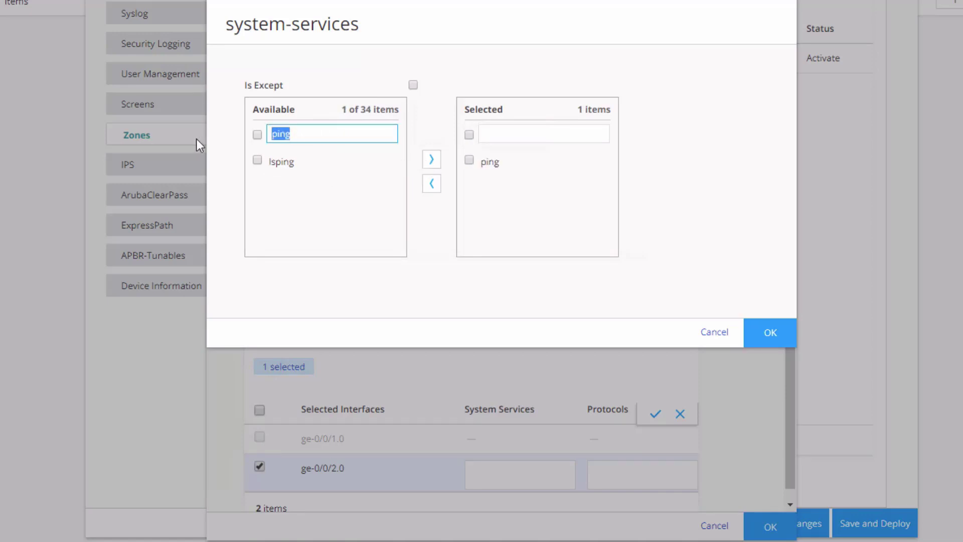
{"action": "type", "text": "ntp"}
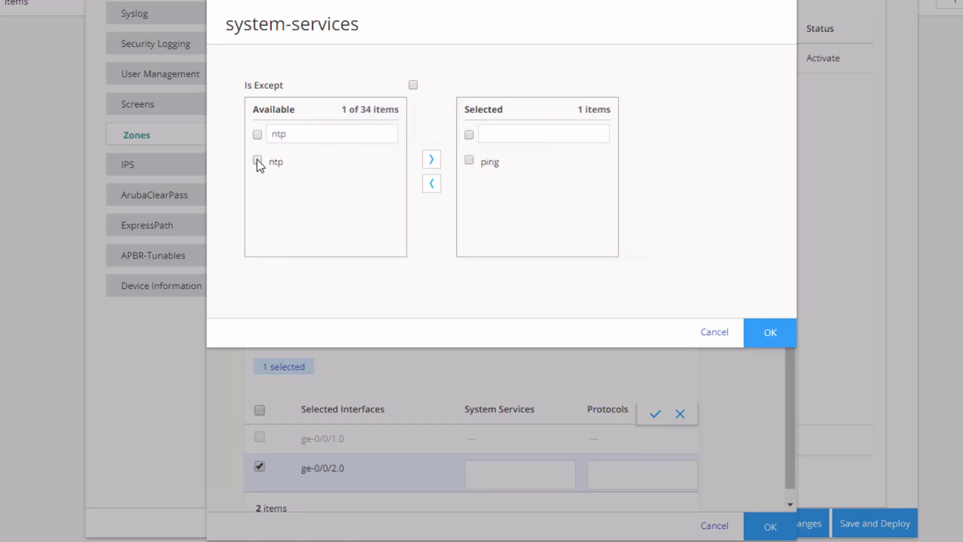
{"action": "left_click", "coordinate": [257, 161]}
{"action": "left_click", "coordinate": [431, 159]}
Confirm the ge-0/0/2.0 service choices and save the Servers zone
{"action": "left_click", "coordinate": [771, 333]}
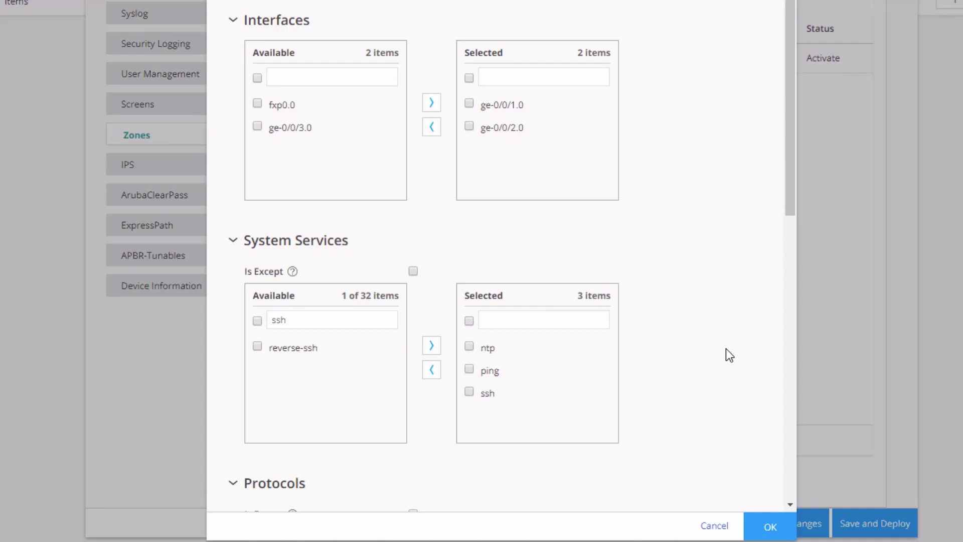
{"action": "scroll", "coordinate": [730, 354], "scroll_direction": "down", "scroll_amount": 10}
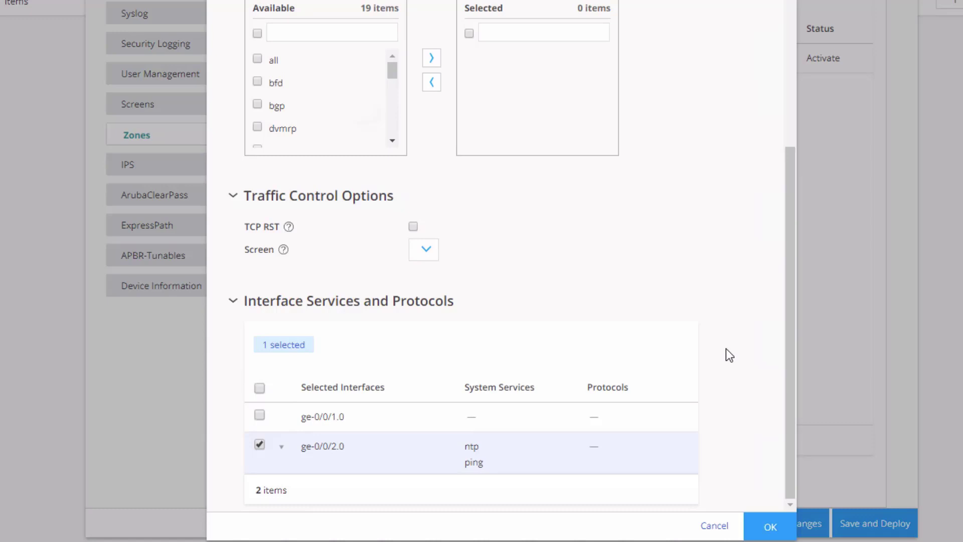
{"action": "left_click", "coordinate": [771, 526]}
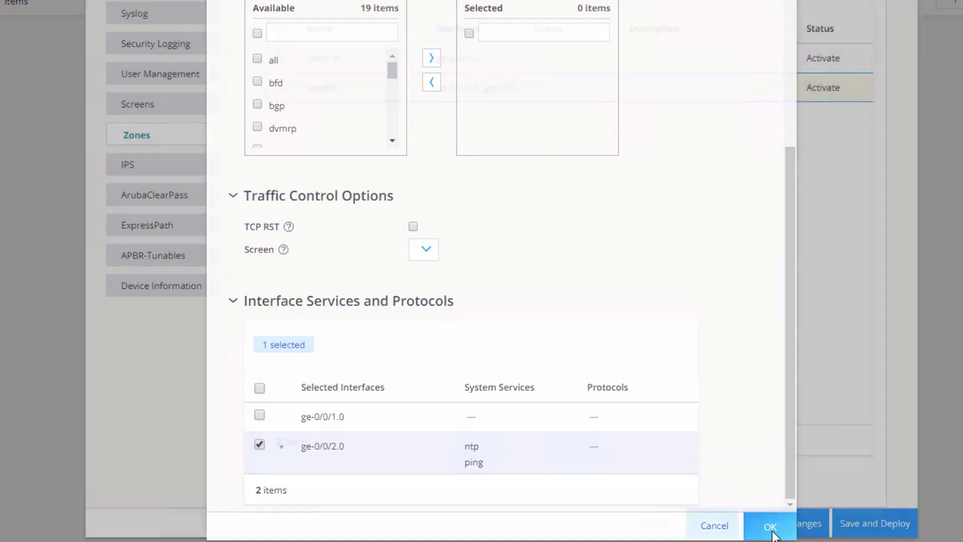
Create a Users zone on interface ge-0/0/3.0 allowing the ntp system service
{"action": "scroll", "coordinate": [777, 138], "scroll_direction": "up", "scroll_amount": 3}
{"action": "left_click", "coordinate": [778, 131]}
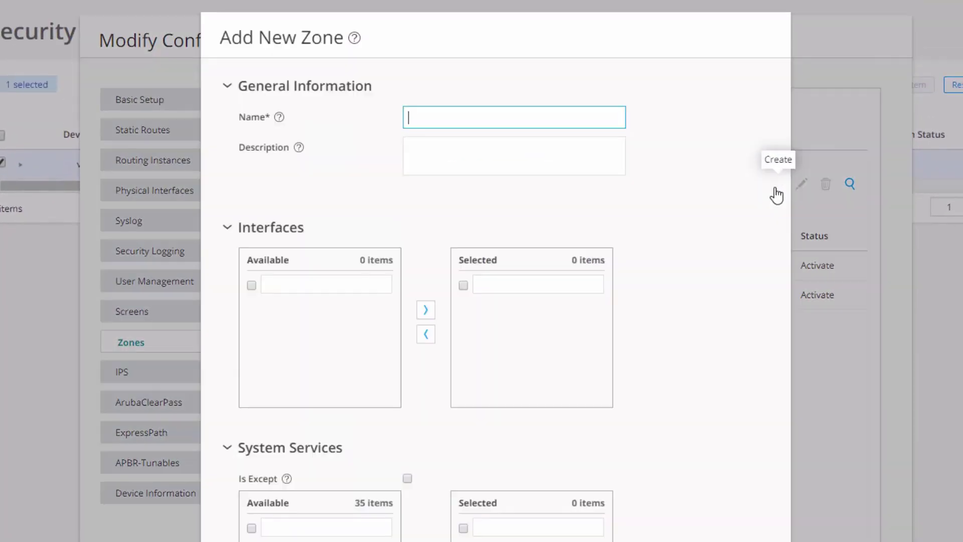
{"action": "left_click", "coordinate": [490, 115]}
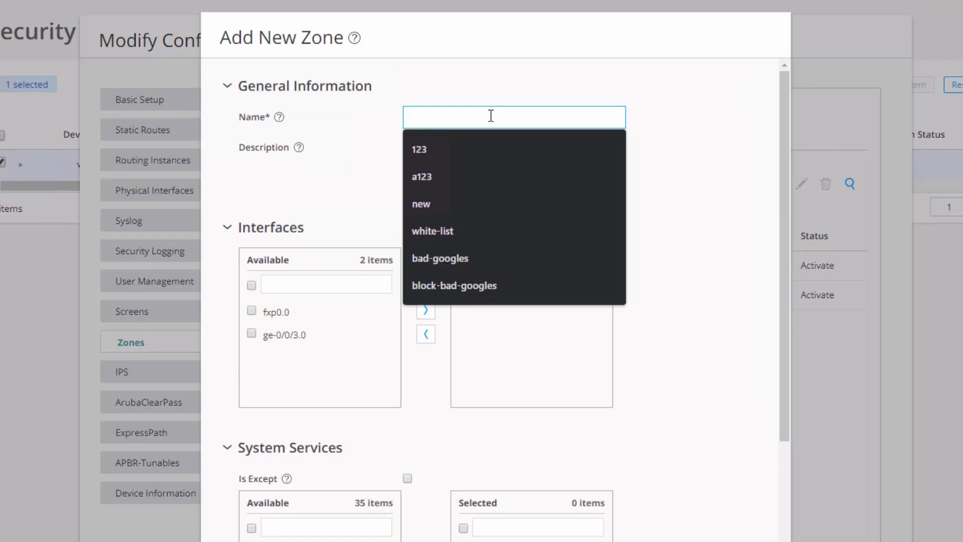
{"action": "type", "text": "Users"}
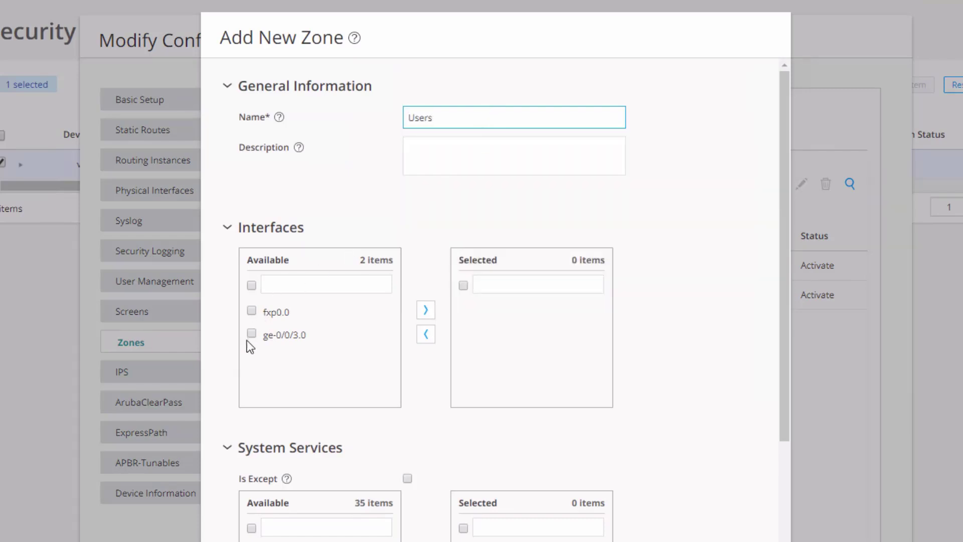
{"action": "left_click", "coordinate": [249, 334]}
{"action": "left_click", "coordinate": [425, 310]}
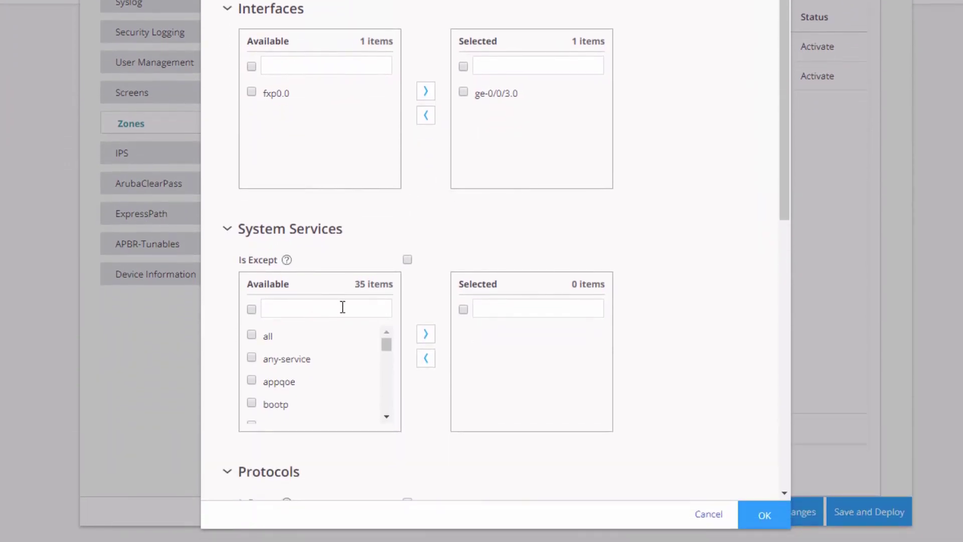
{"action": "left_click", "coordinate": [343, 307]}
{"action": "type", "text": "ntp"}
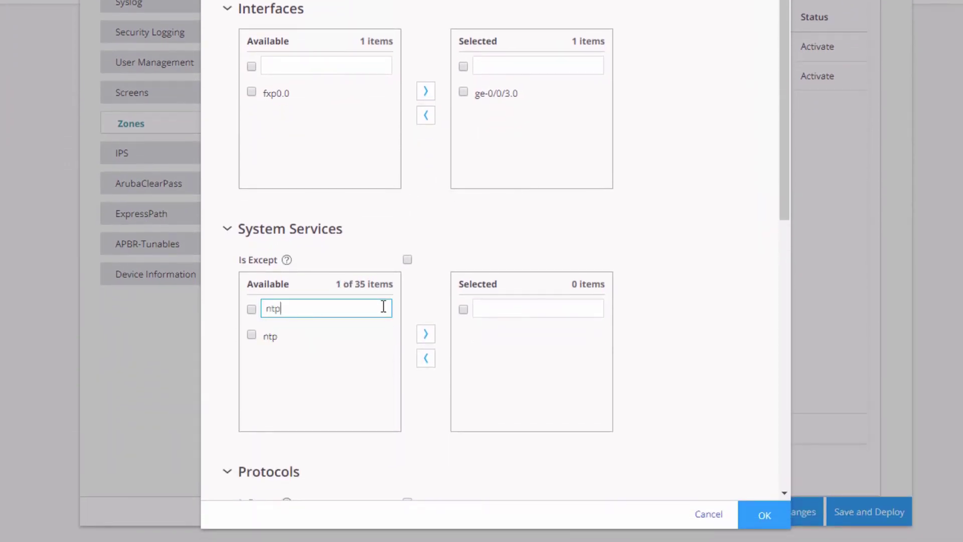
{"action": "left_click", "coordinate": [252, 335]}
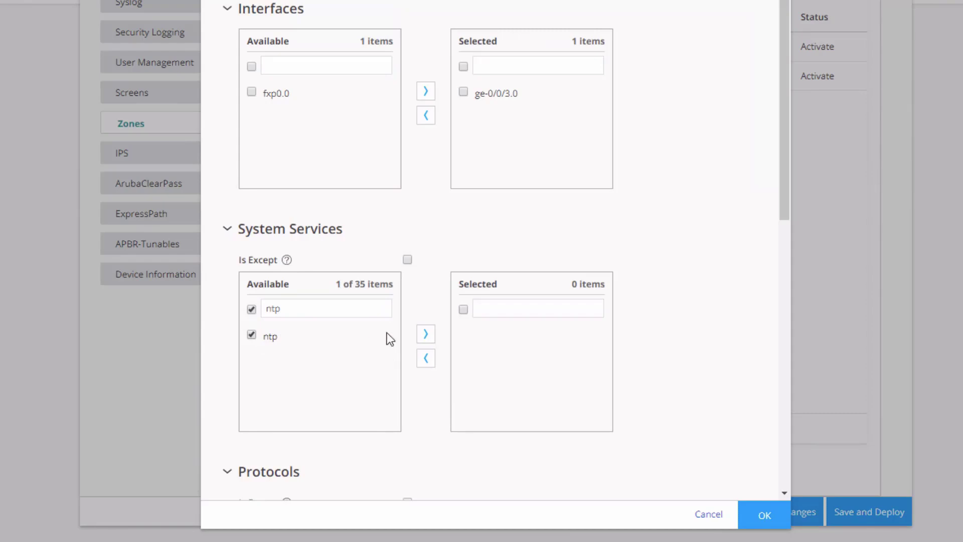
{"action": "left_click", "coordinate": [426, 334]}
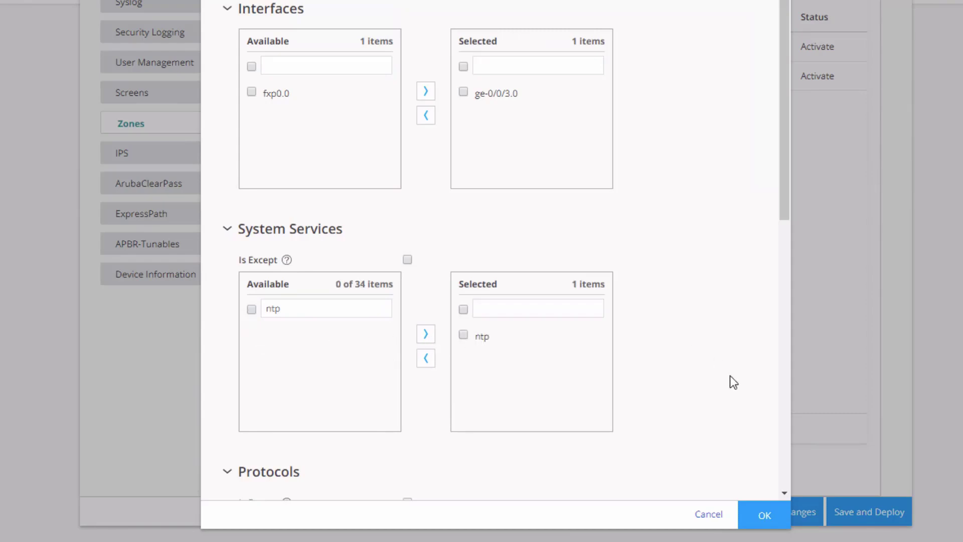
{"action": "left_click", "coordinate": [778, 522]}
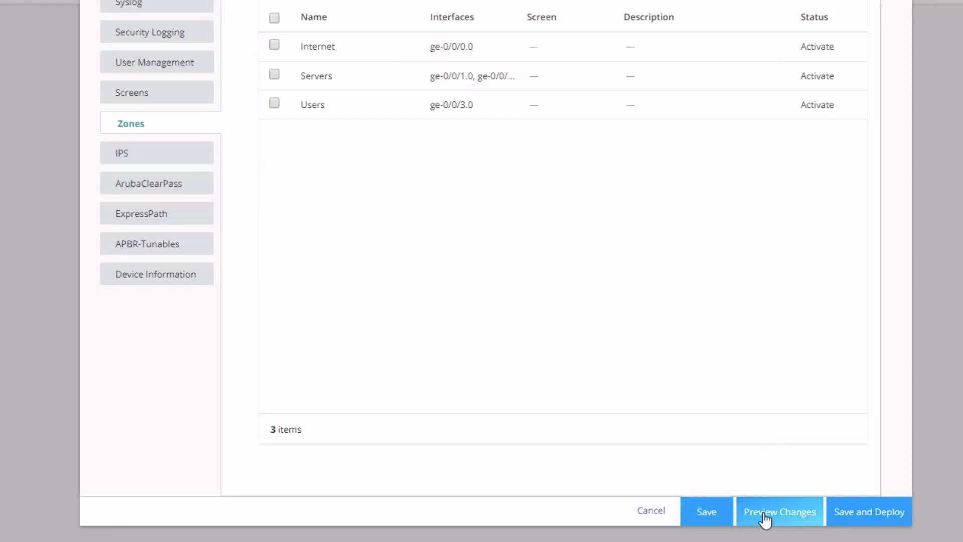
{"action": "left_click", "coordinate": [791, 520]}
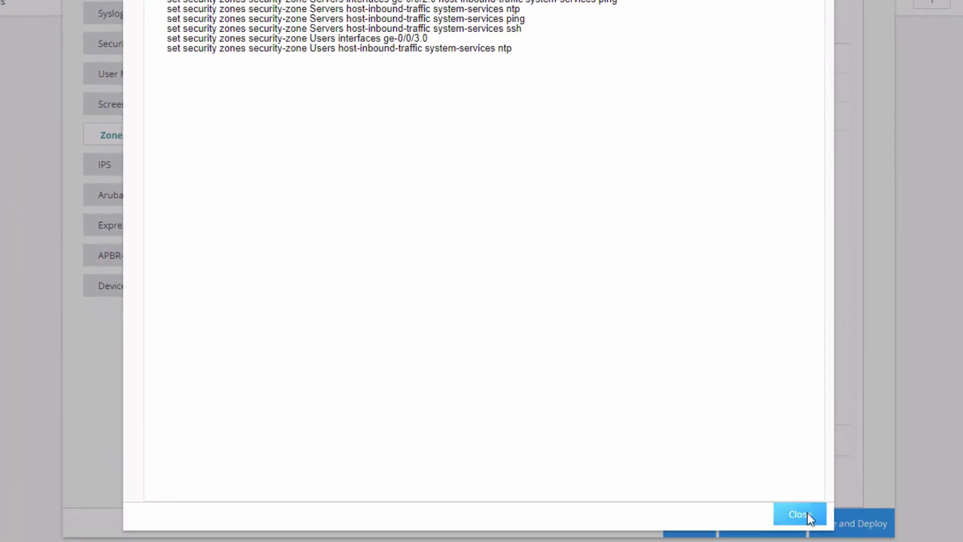
{"action": "left_click", "coordinate": [800, 514]}
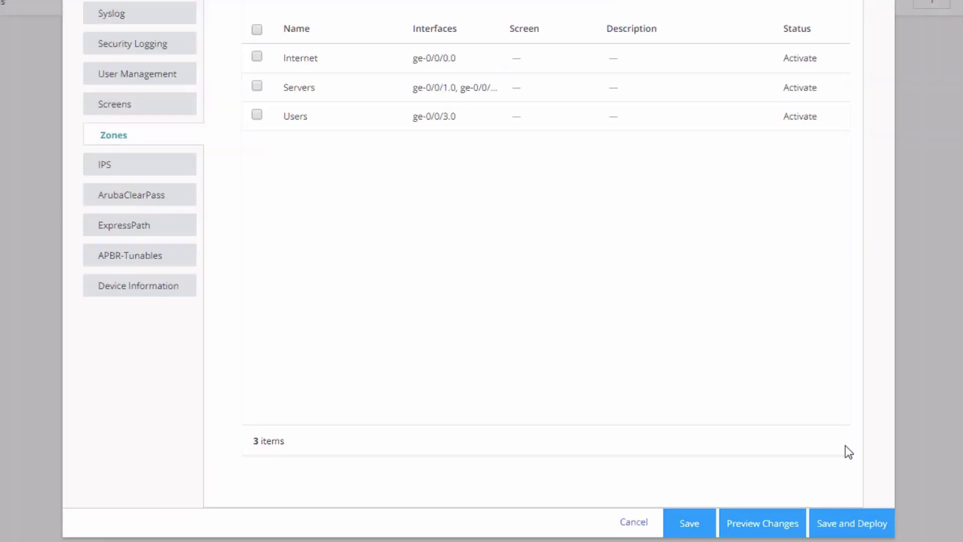
Save and deploy vSRX-1's configuration with Run now
{"action": "left_click", "coordinate": [851, 525]}
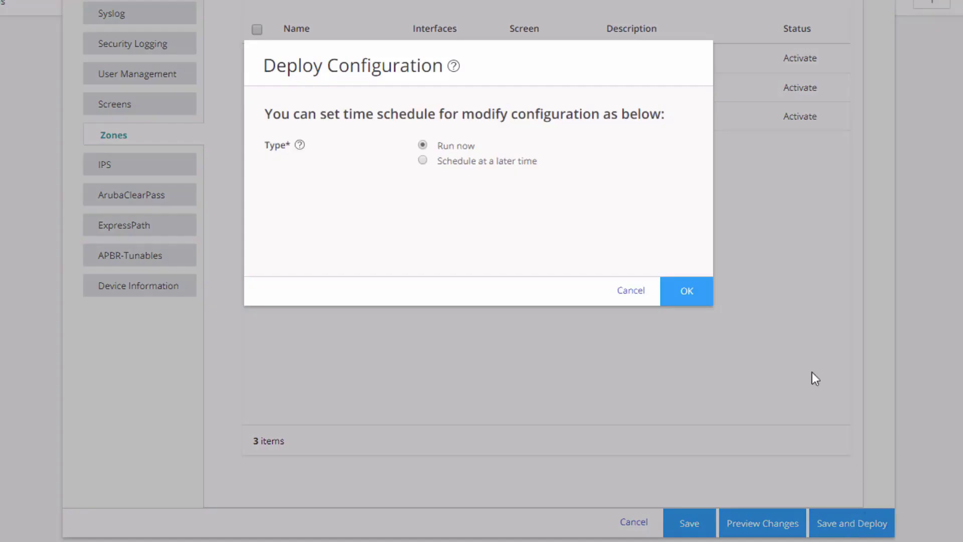
{"action": "left_click", "coordinate": [694, 294]}
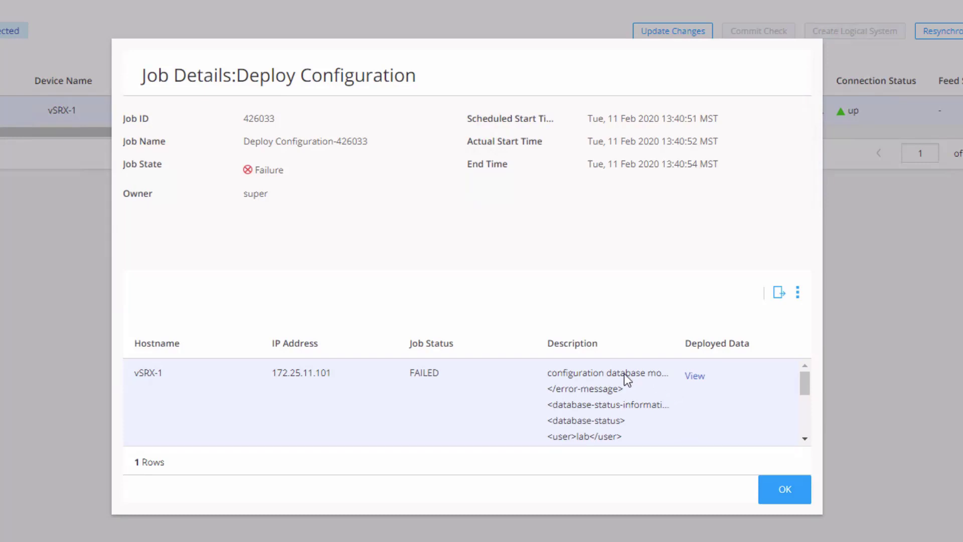
Read the full lock-failure error in job 426033's Description cell
{"action": "mouse_move", "coordinate": [598, 385]}
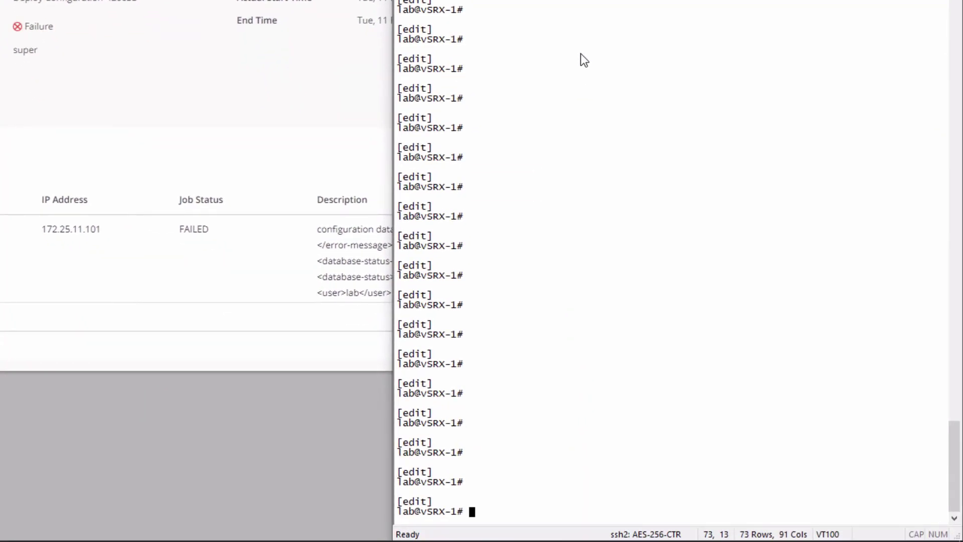
Review pending changes with 'show | compare rollback 0', then run 'commit and-quit'
{"action": "type", "text": "show | compare ro"}
{"action": "key", "text": "space"}
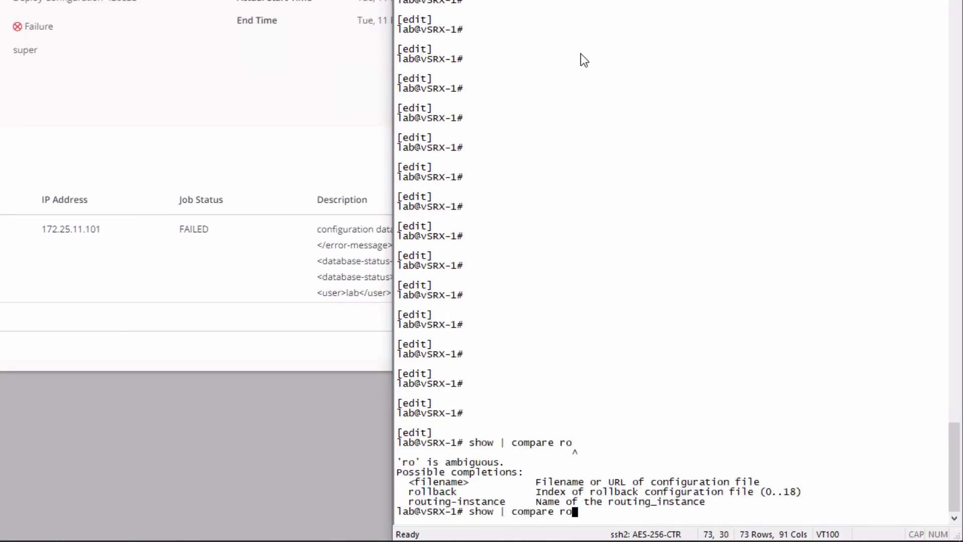
{"action": "type", "text": "l"}
{"action": "key", "text": "Tab"}
{"action": "type", "text": "0"}
{"action": "key", "text": "Return"}
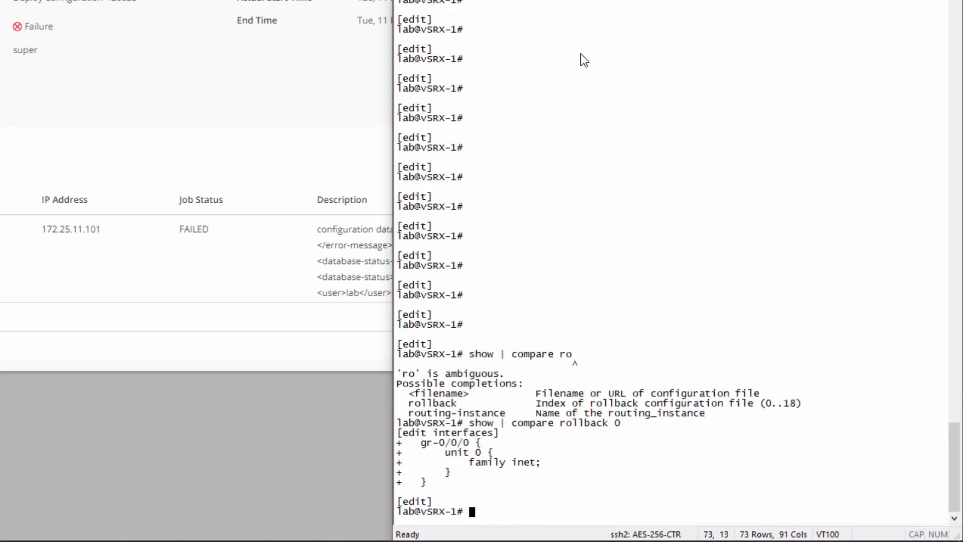
{"action": "type", "text": "commit and-quit"}
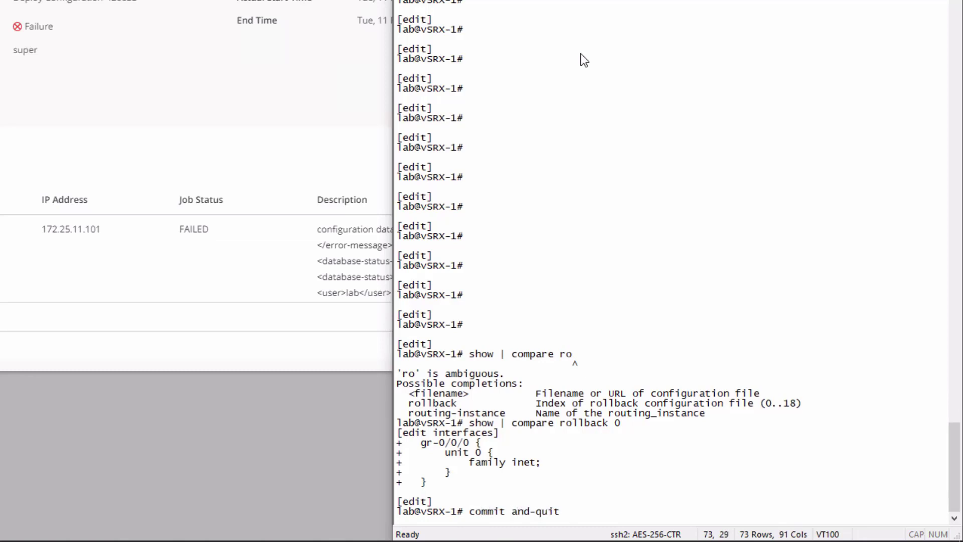
{"action": "key", "text": "Return"}
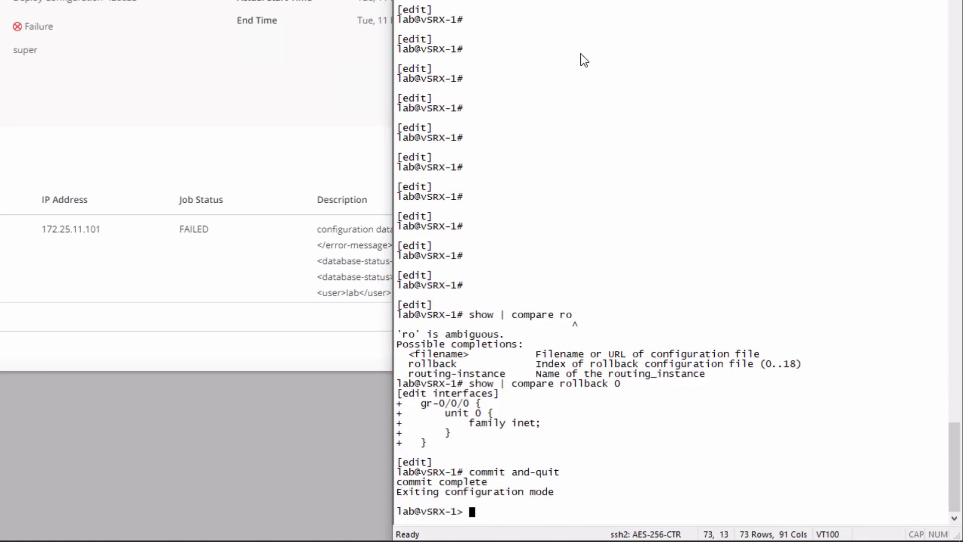
Dismiss the failed job and redeploy vSRX-1's modified configuration to run now, succeeding as job 426035
{"action": "left_click", "coordinate": [222, 247]}
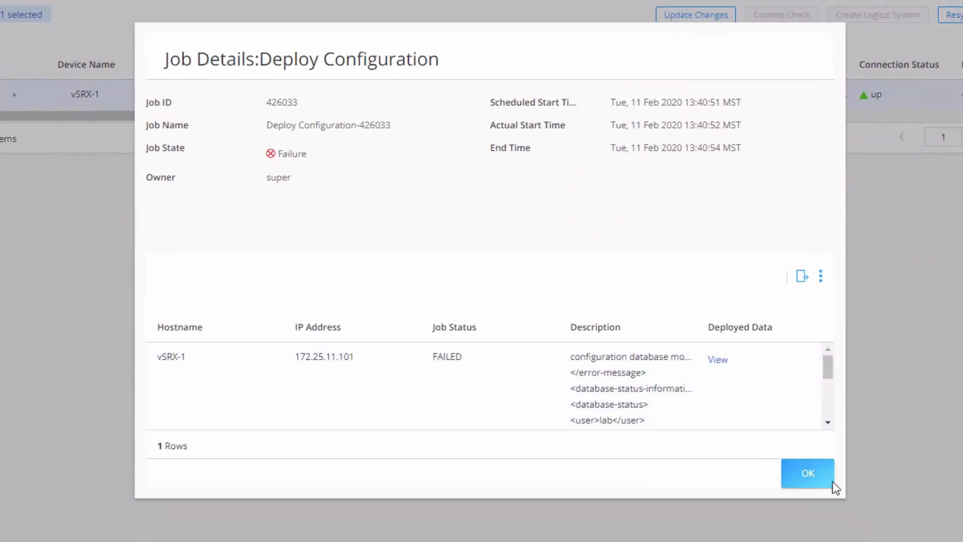
{"action": "left_click", "coordinate": [823, 474]}
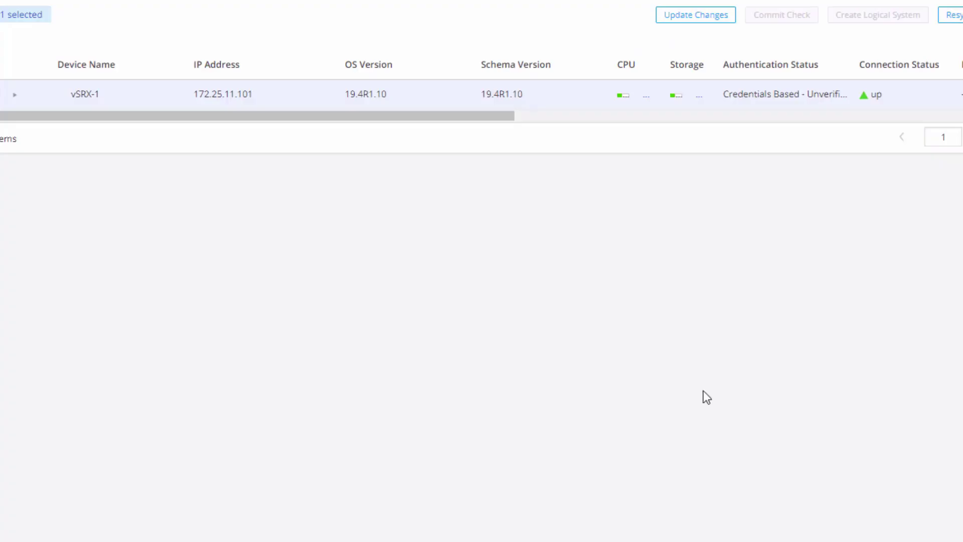
{"action": "right_click", "coordinate": [272, 94]}
{"action": "mouse_move", "coordinate": [307, 114]}
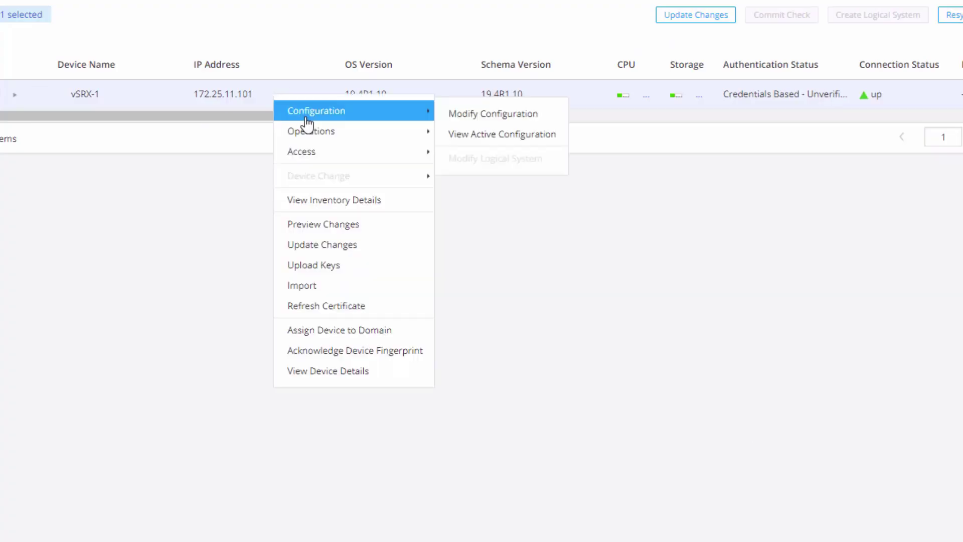
{"action": "left_click", "coordinate": [476, 115]}
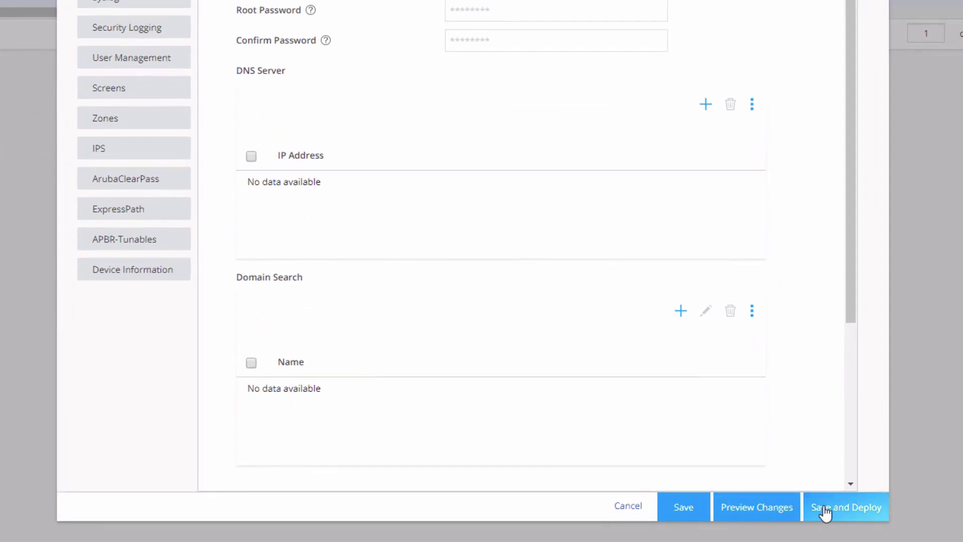
{"action": "left_click", "coordinate": [823, 508]}
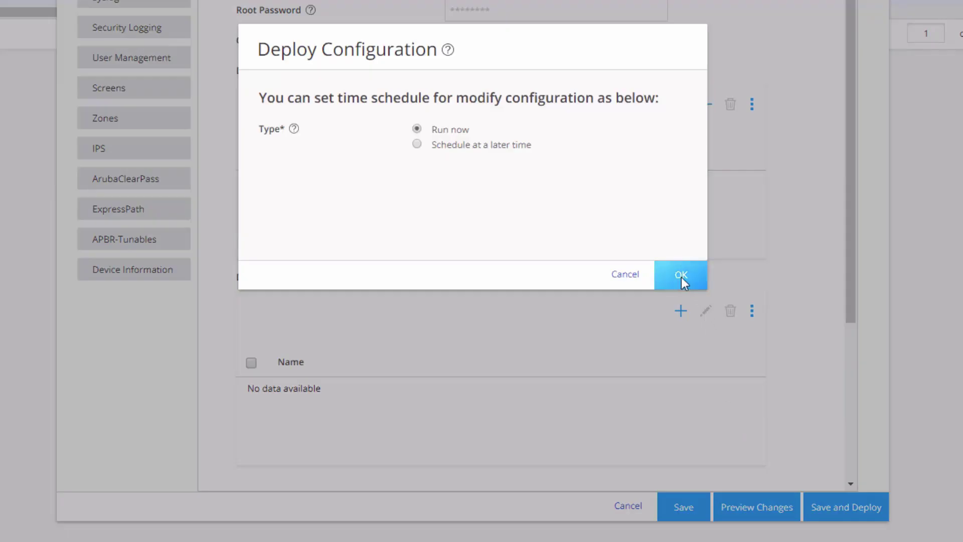
{"action": "left_click", "coordinate": [681, 275]}
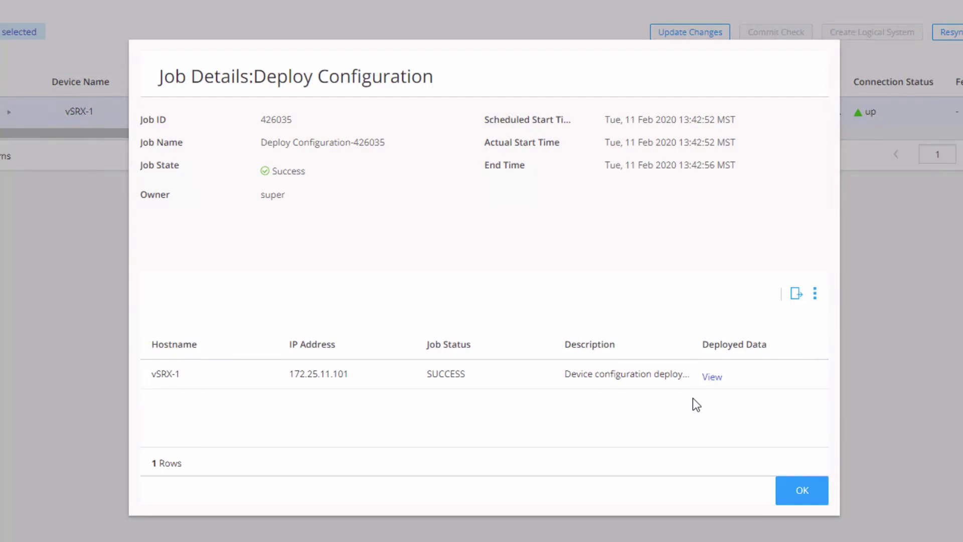
{"action": "left_click", "coordinate": [802, 487]}
Create standard firewall policy 'Zones-SD-LB' with vSRX-1 moved into its selected devices
{"action": "mouse_move", "coordinate": [21, 136]}
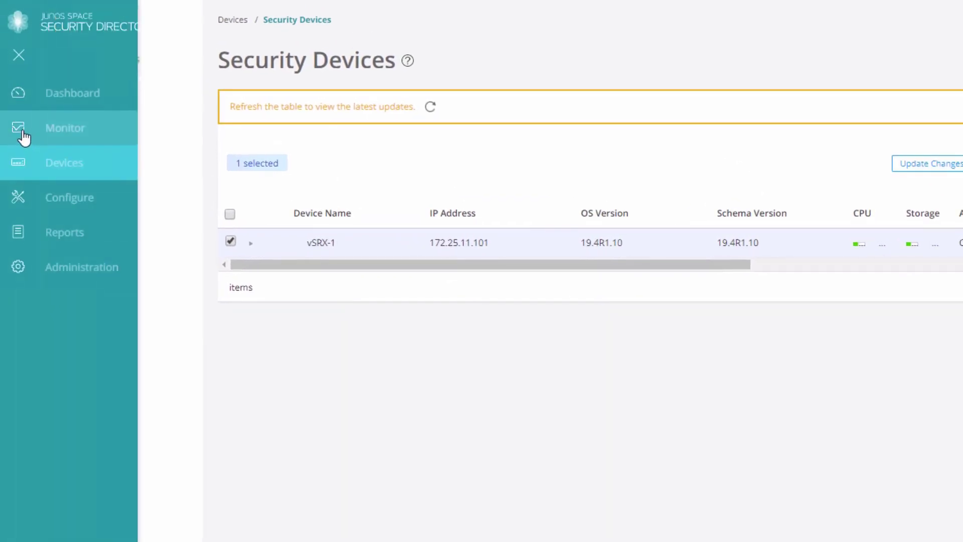
{"action": "left_click", "coordinate": [49, 196]}
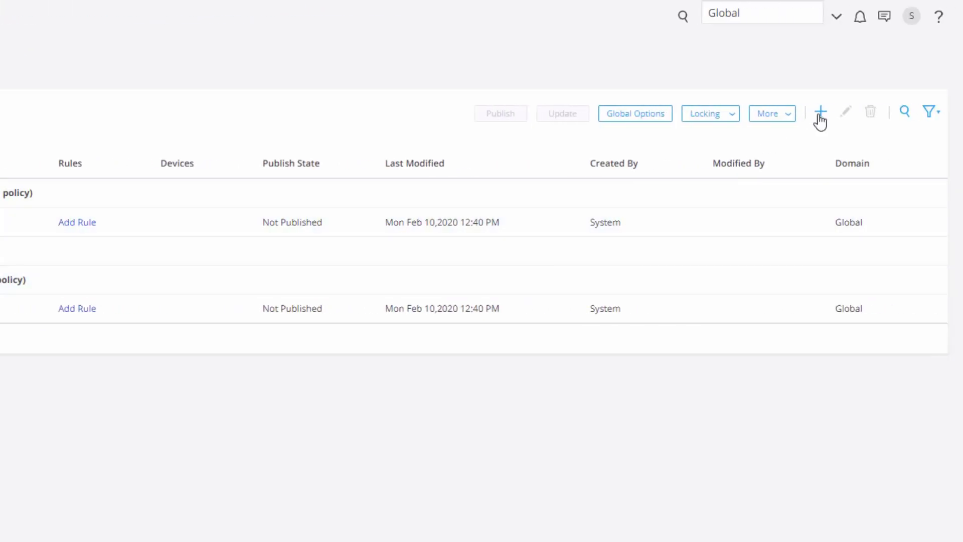
{"action": "left_click", "coordinate": [820, 112]}
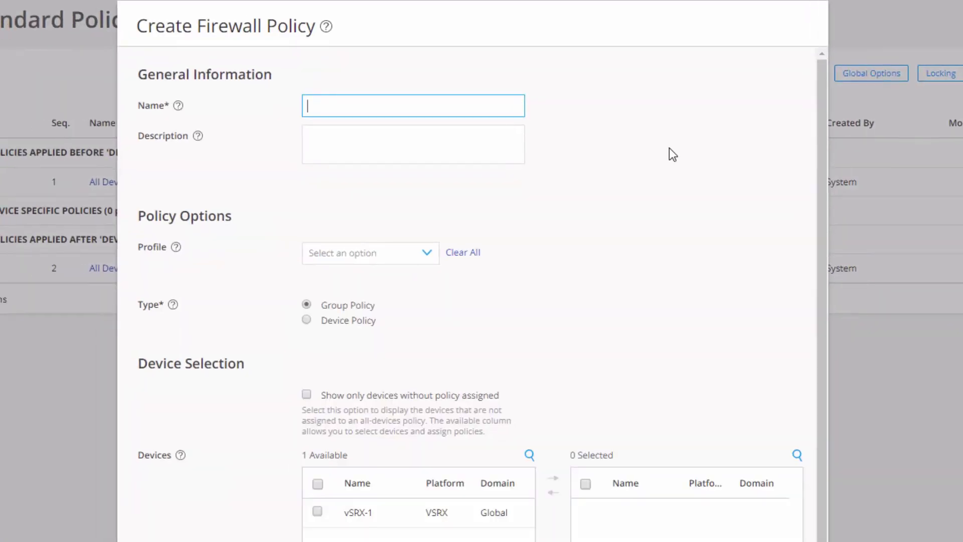
{"action": "type", "text": "Zones-SD-LB"}
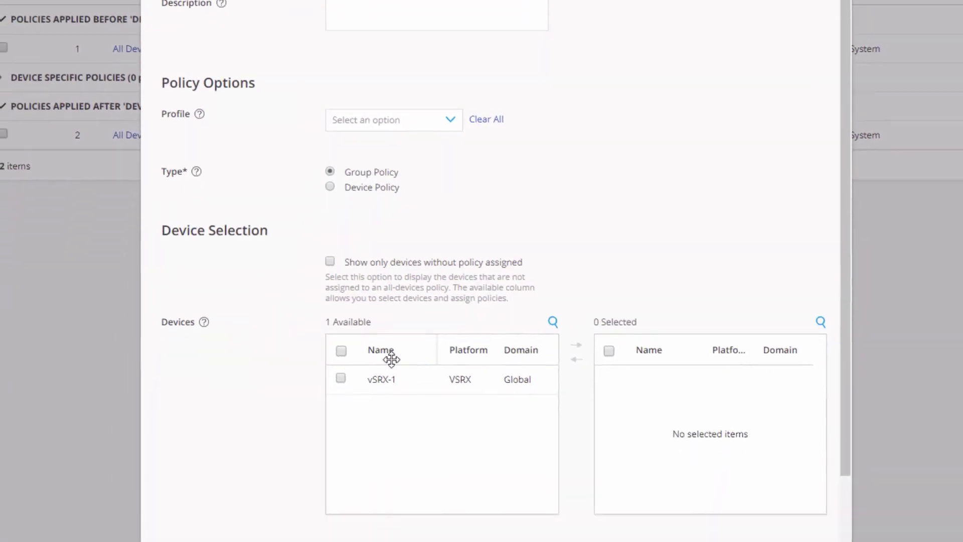
{"action": "left_click", "coordinate": [351, 316]}
{"action": "left_click", "coordinate": [545, 315]}
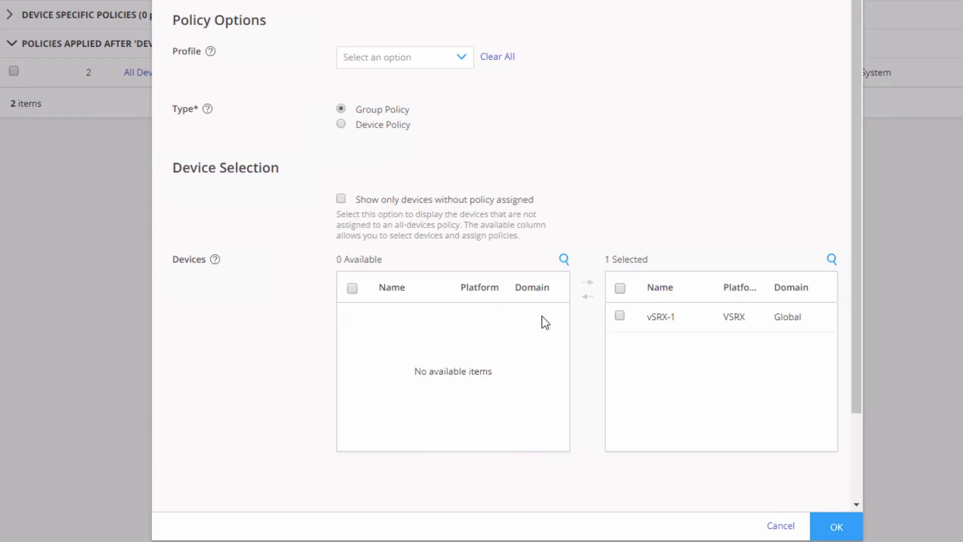
{"action": "left_click", "coordinate": [825, 526]}
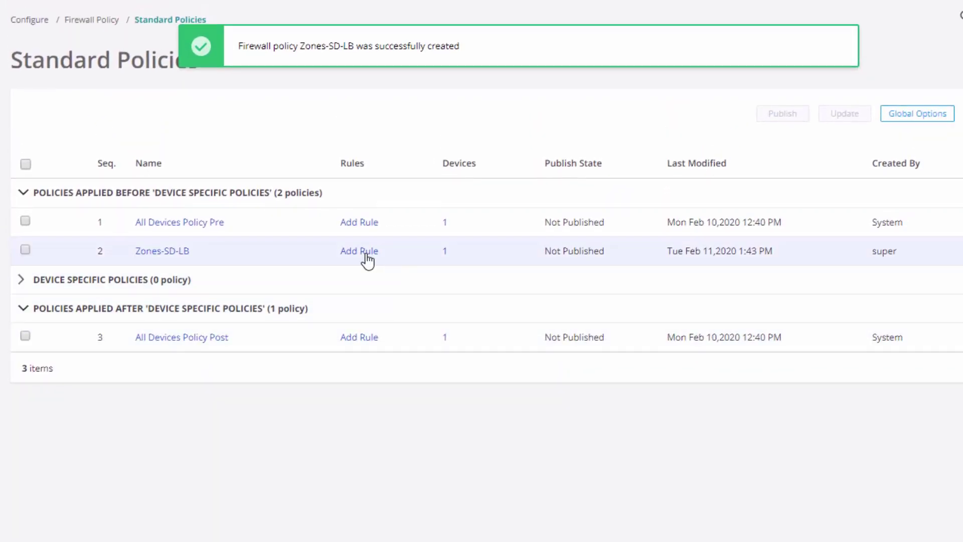
Add rule 'Zones-LB' to Zones-SD-LB with source zones Servers and Users
{"action": "left_click", "coordinate": [367, 260]}
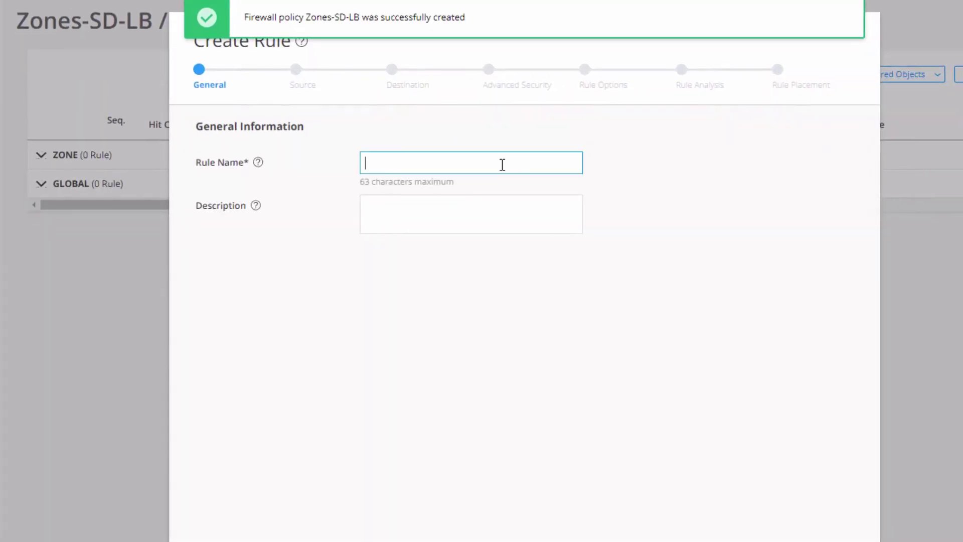
{"action": "type", "text": "Zones-"}
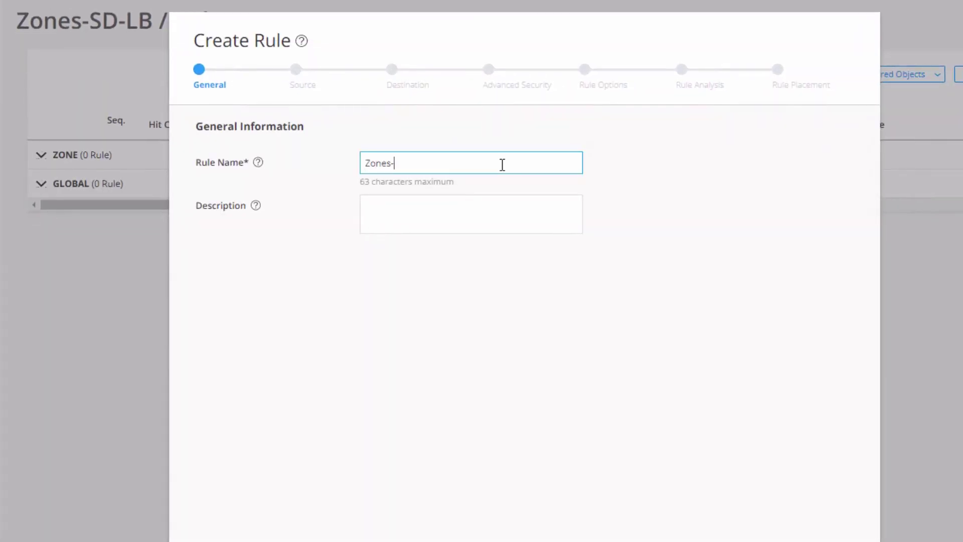
{"action": "type", "text": "LB"}
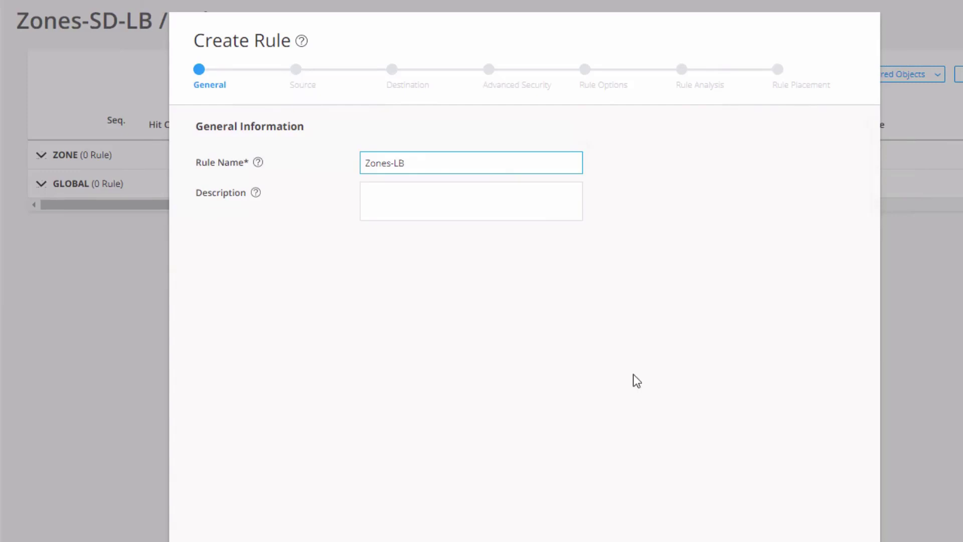
{"action": "key", "text": "Return"}
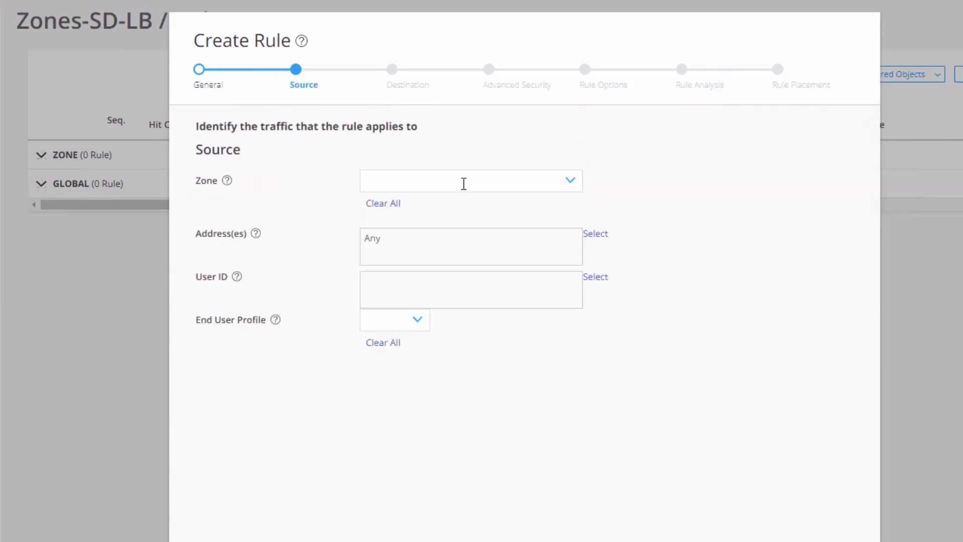
{"action": "left_click", "coordinate": [566, 179]}
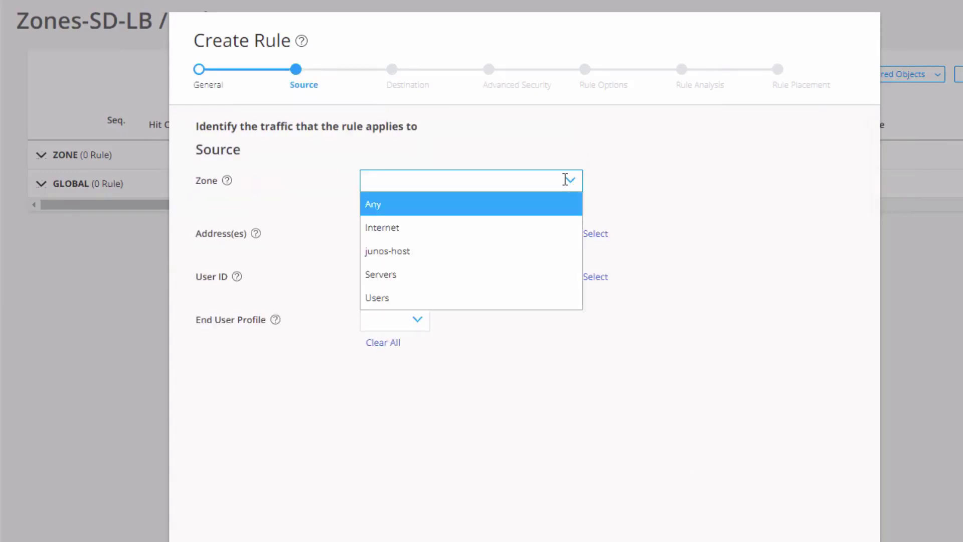
{"action": "left_click", "coordinate": [467, 275]}
{"action": "left_click", "coordinate": [567, 180]}
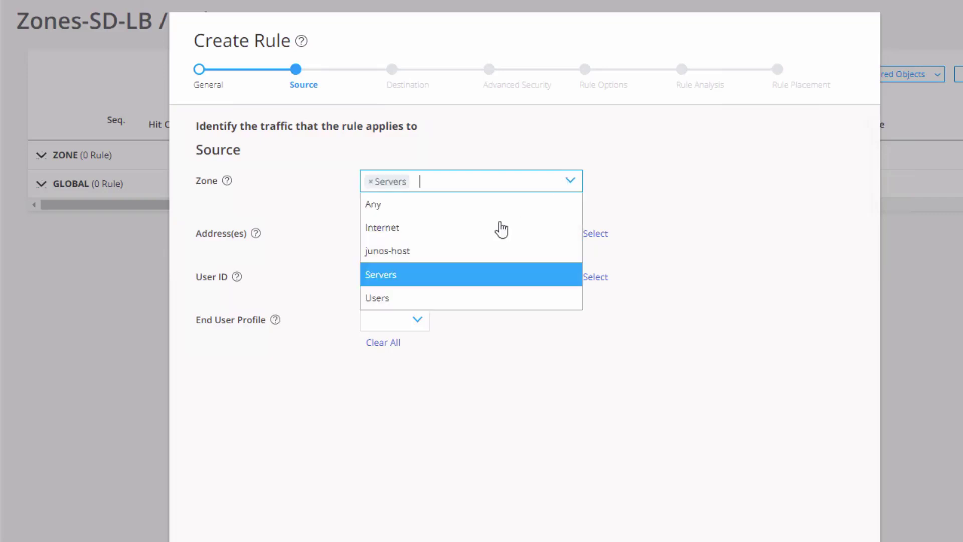
{"action": "left_click", "coordinate": [412, 297]}
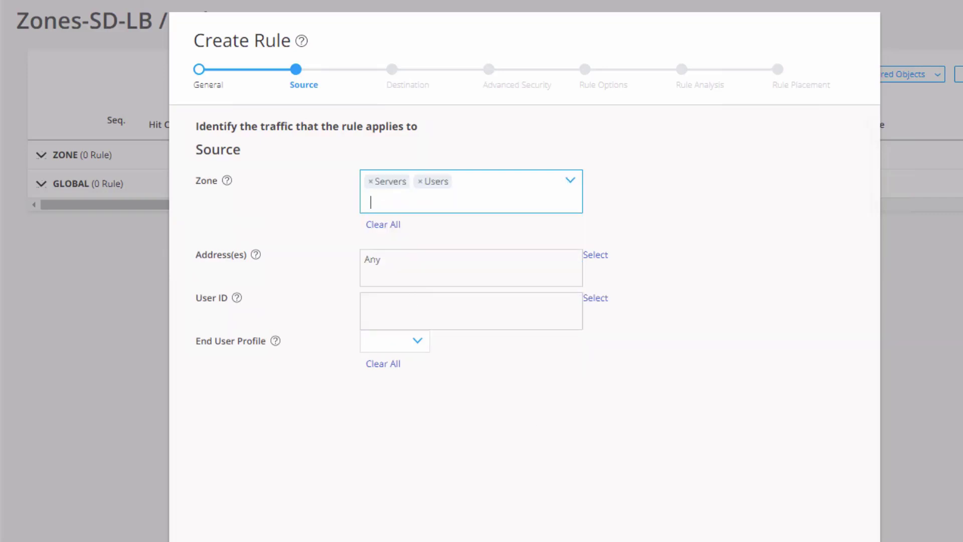
Give Zones-LB destination zone Internet and action Permit, then finish the rule
{"action": "left_click", "coordinate": [720, 500]}
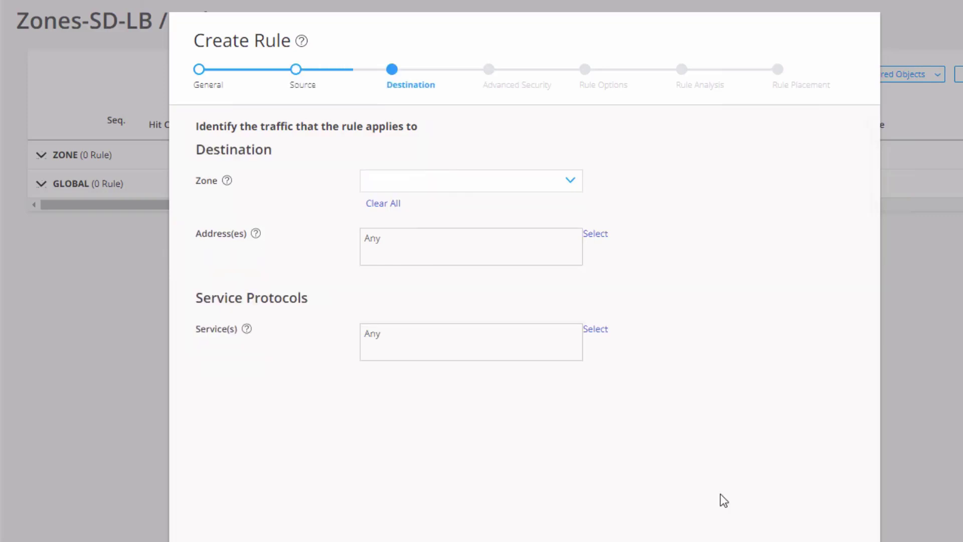
{"action": "left_click", "coordinate": [556, 182]}
{"action": "left_click", "coordinate": [508, 222]}
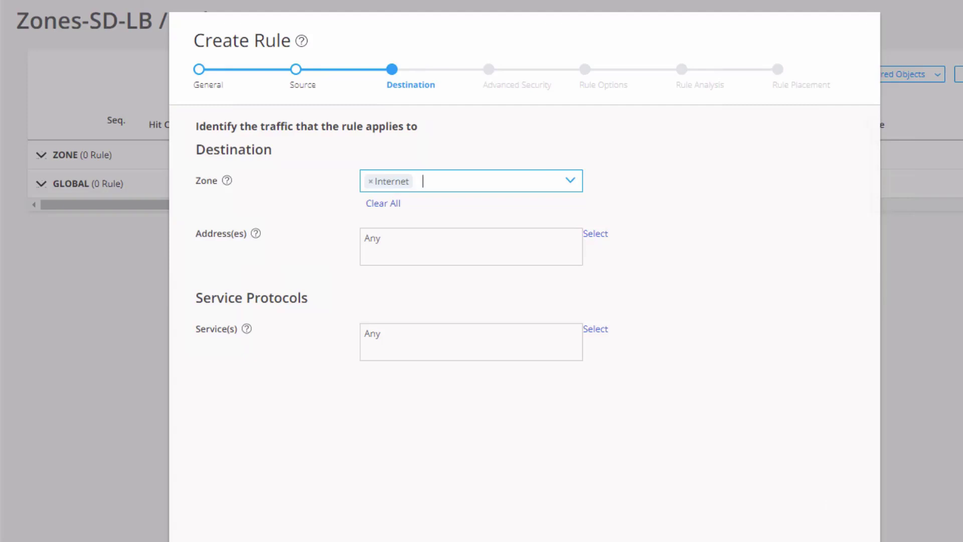
{"action": "left_click", "coordinate": [719, 539]}
{"action": "left_click", "coordinate": [518, 189]}
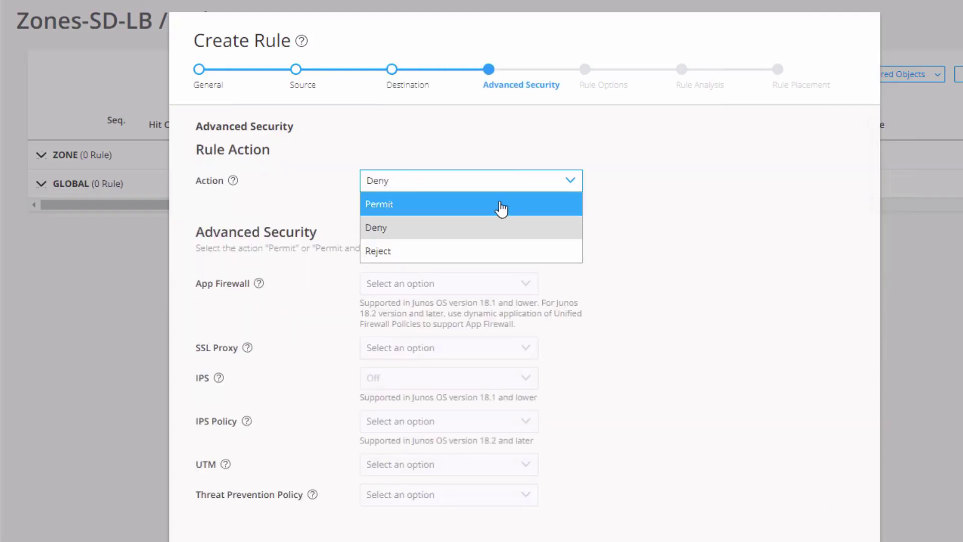
{"action": "left_click", "coordinate": [500, 207]}
{"action": "left_click", "coordinate": [720, 539]}
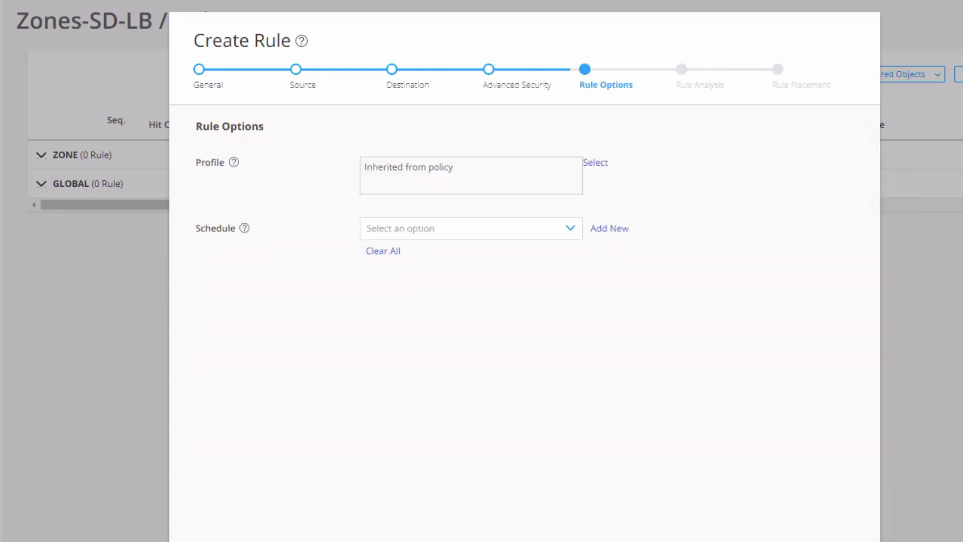
{"action": "left_click", "coordinate": [719, 539]}
{"action": "left_click", "coordinate": [719, 539]}
{"action": "left_click", "coordinate": [719, 539]}
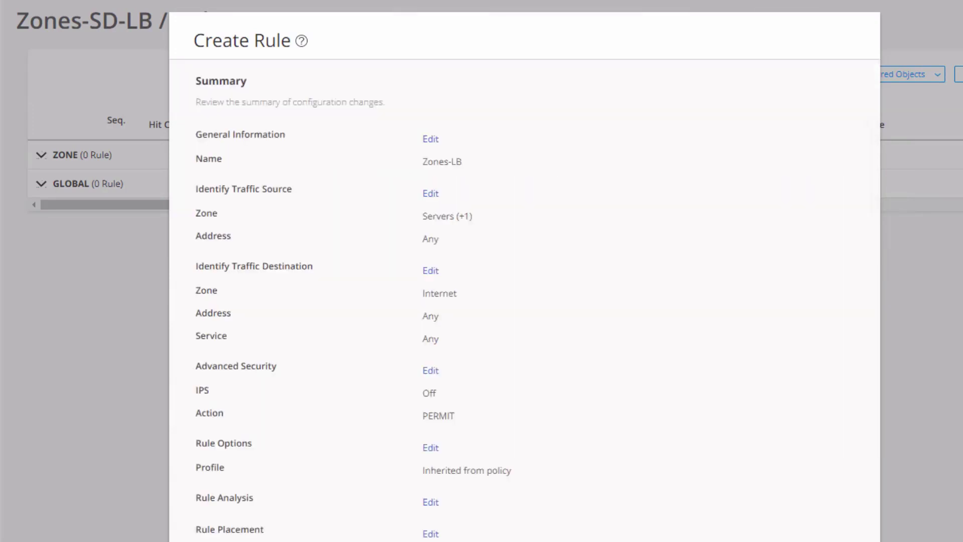
{"action": "left_click", "coordinate": [720, 539]}
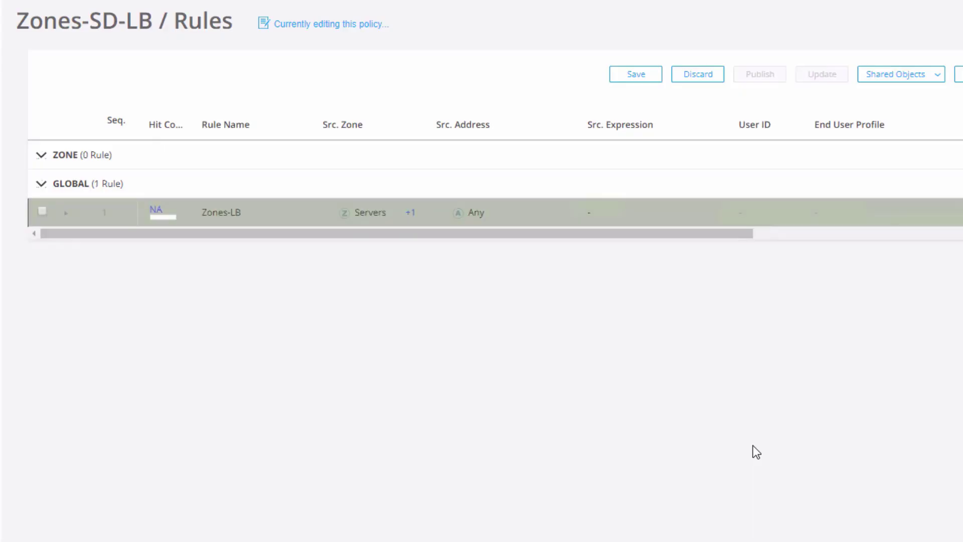
Save Zones-SD-LB, then publish it and update vSRX-1, confirming with Yes
{"action": "left_click", "coordinate": [637, 75]}
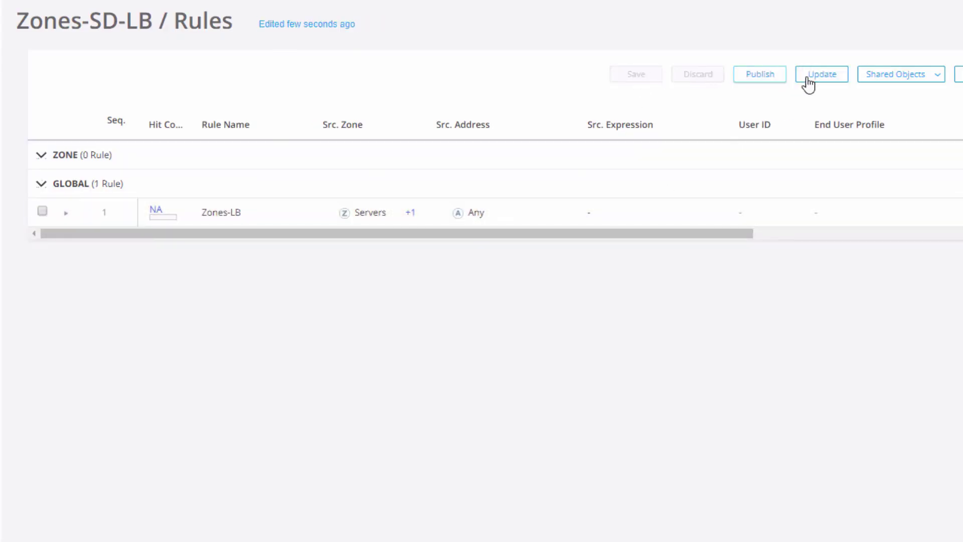
{"action": "left_click", "coordinate": [830, 80]}
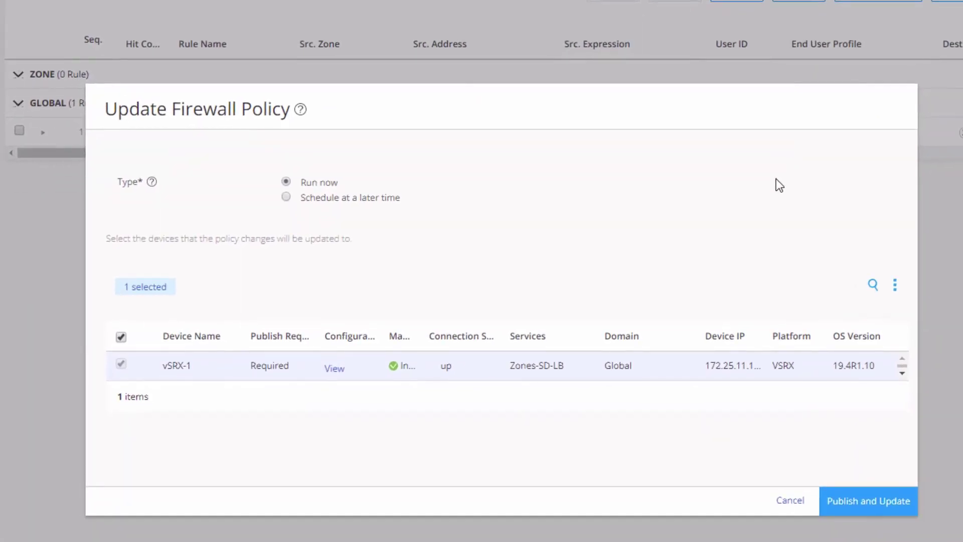
{"action": "left_click", "coordinate": [863, 506]}
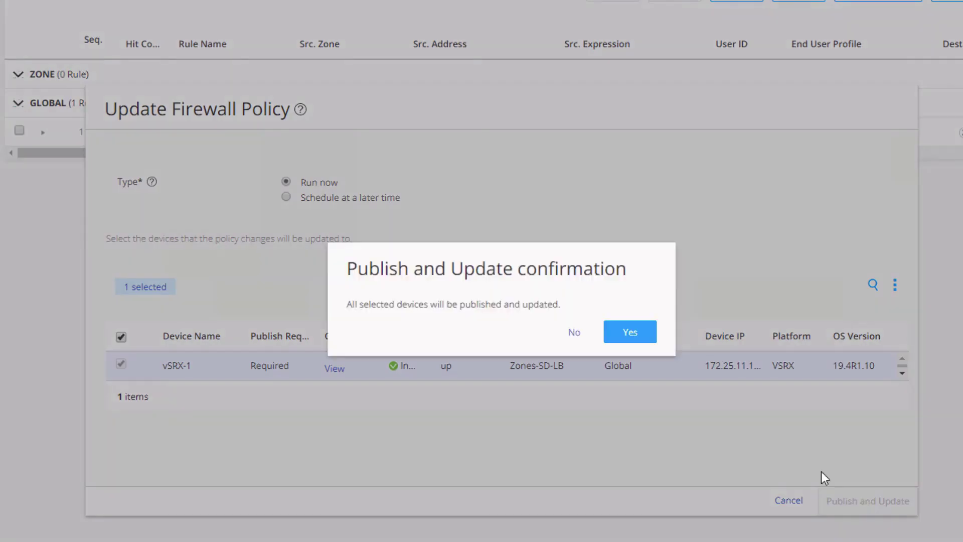
{"action": "left_click", "coordinate": [642, 334]}
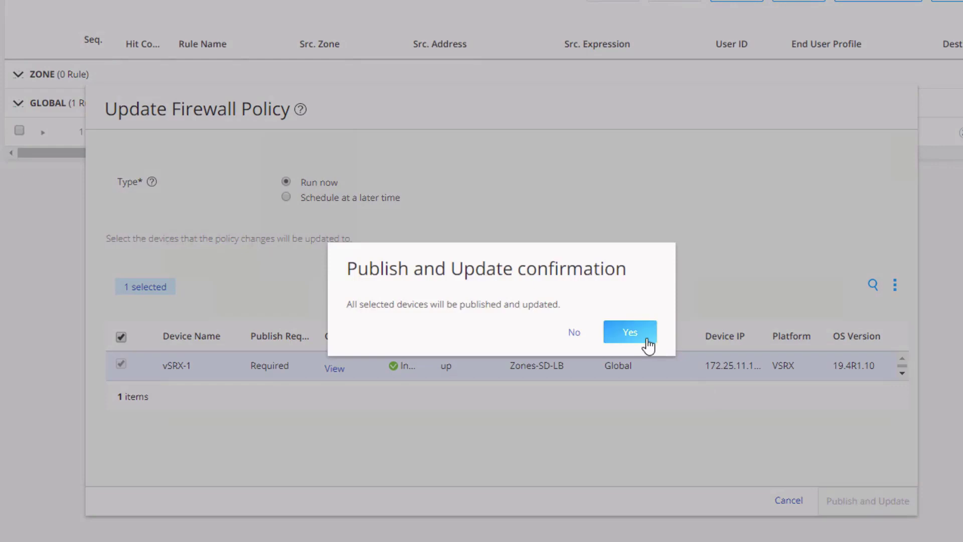